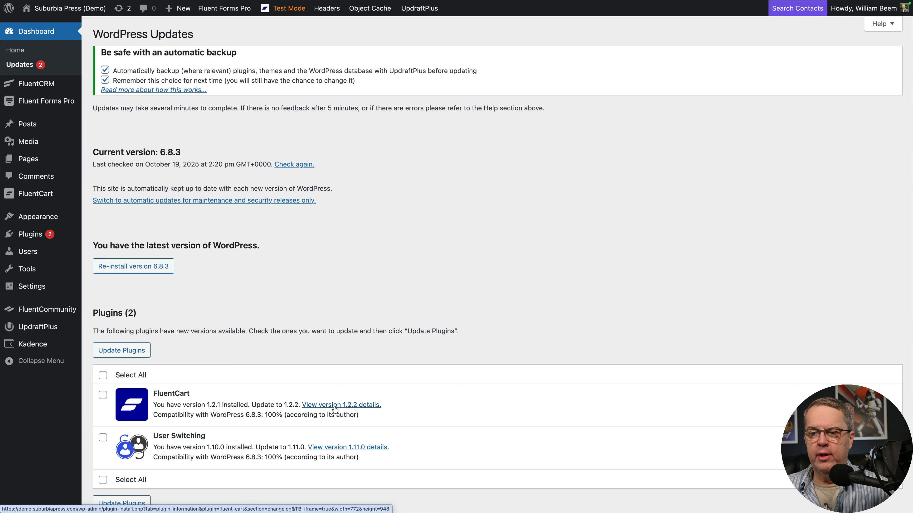
Step: Review the version 1.2.2 changelog of the FluentCart plugin and close its details
{"action": "left_click", "coordinate": [335, 406]}
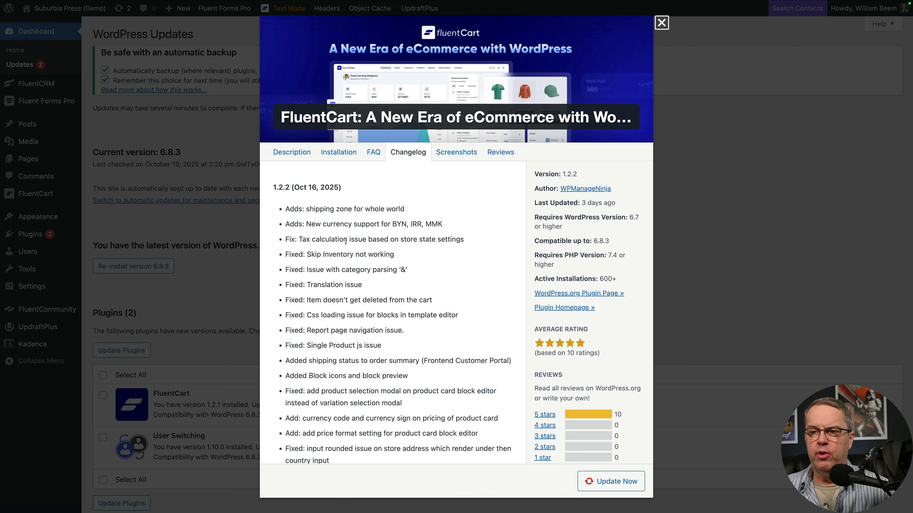
{"action": "scroll", "coordinate": [352, 345], "scroll_direction": "down", "scroll_amount": 4}
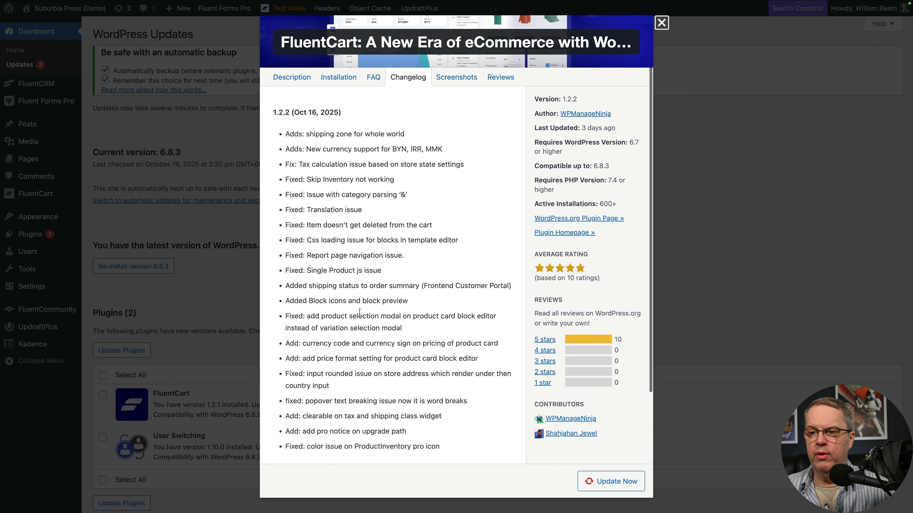
{"action": "scroll", "coordinate": [359, 312], "scroll_direction": "down", "scroll_amount": 2}
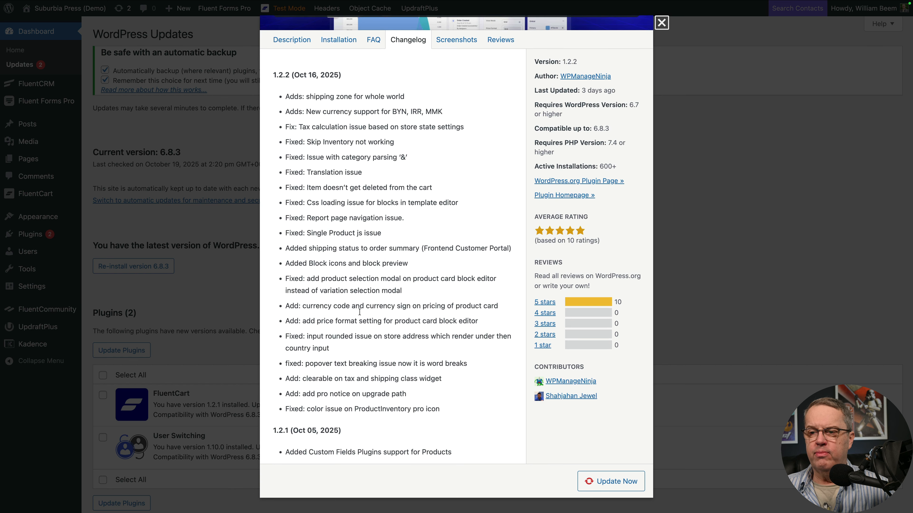
{"action": "scroll", "coordinate": [359, 312], "scroll_direction": "up", "scroll_amount": 2}
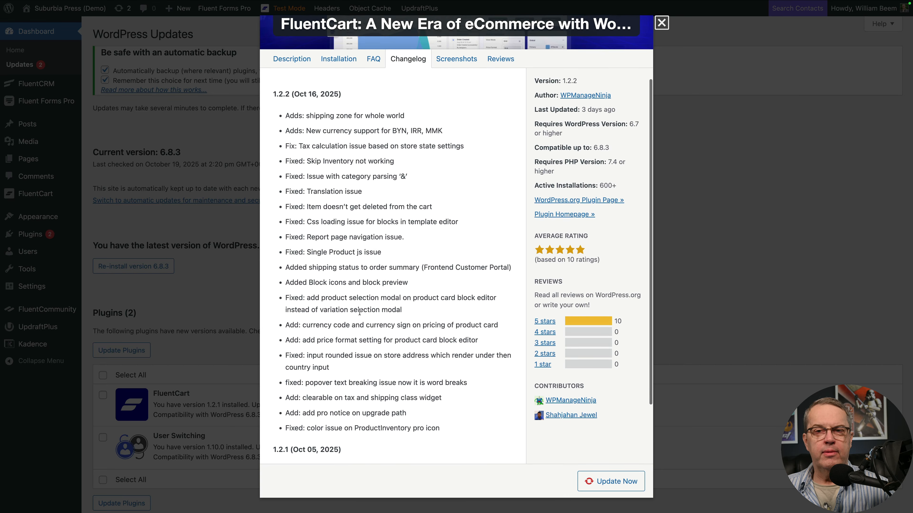
{"action": "scroll", "coordinate": [360, 312], "scroll_direction": "up", "scroll_amount": 4}
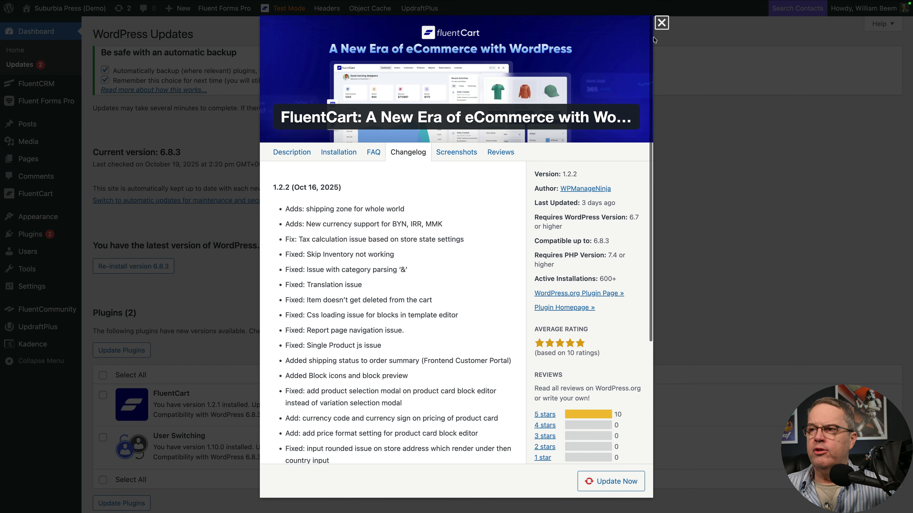
{"action": "left_click", "coordinate": [661, 23]}
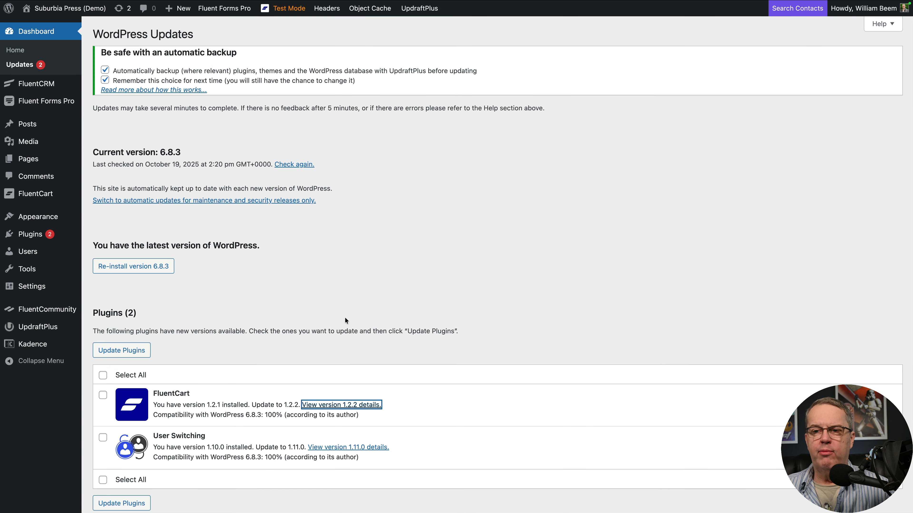
Step: Select all plugins with available updates and update FluentCart and User Switching
{"action": "left_click", "coordinate": [103, 375]}
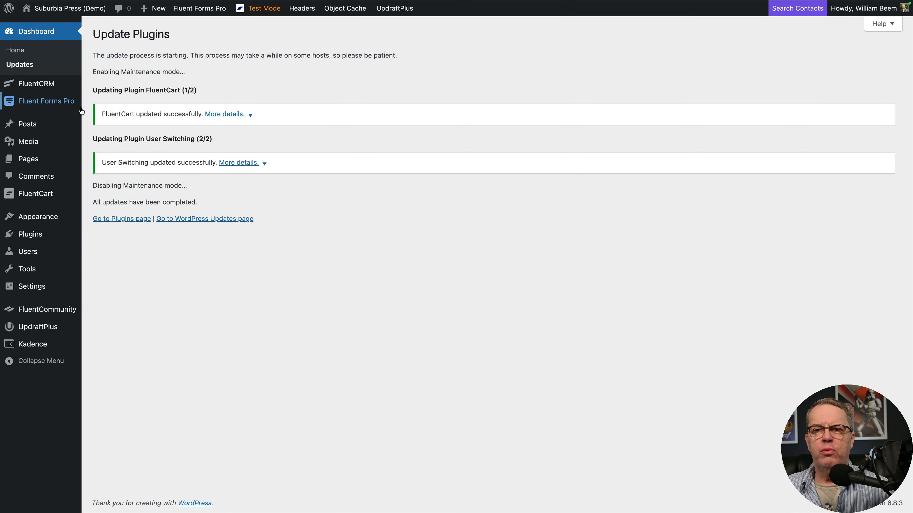
Step: Open the FluentCart dashboard and dismiss the onboarding congratulations message
{"action": "mouse_move", "coordinate": [72, 91]}
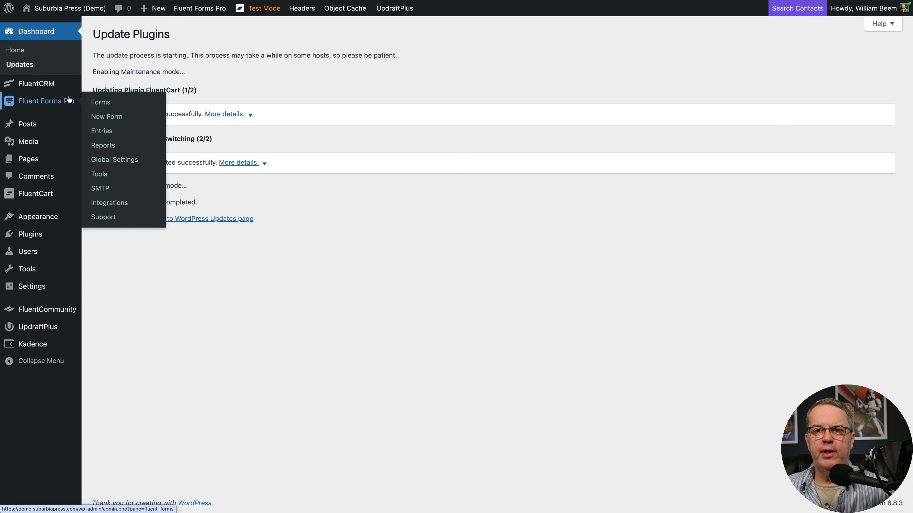
{"action": "mouse_move", "coordinate": [49, 201]}
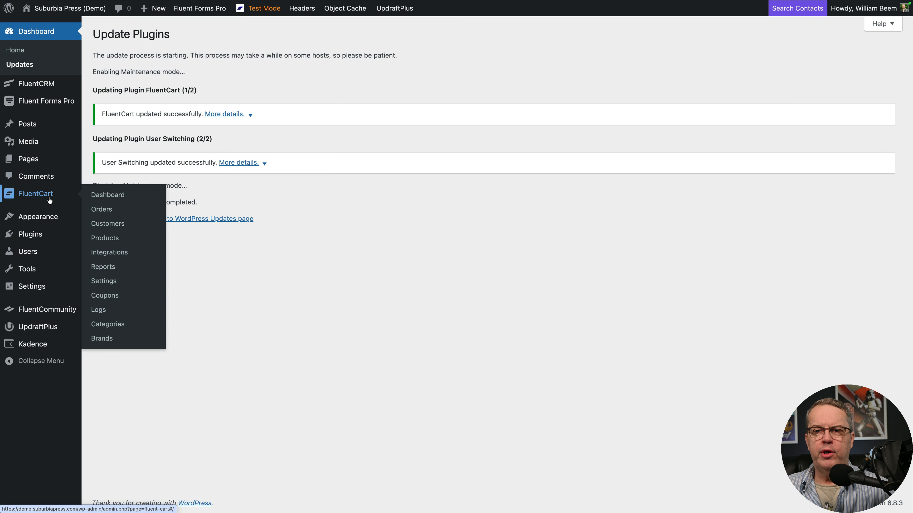
{"action": "left_click", "coordinate": [107, 196]}
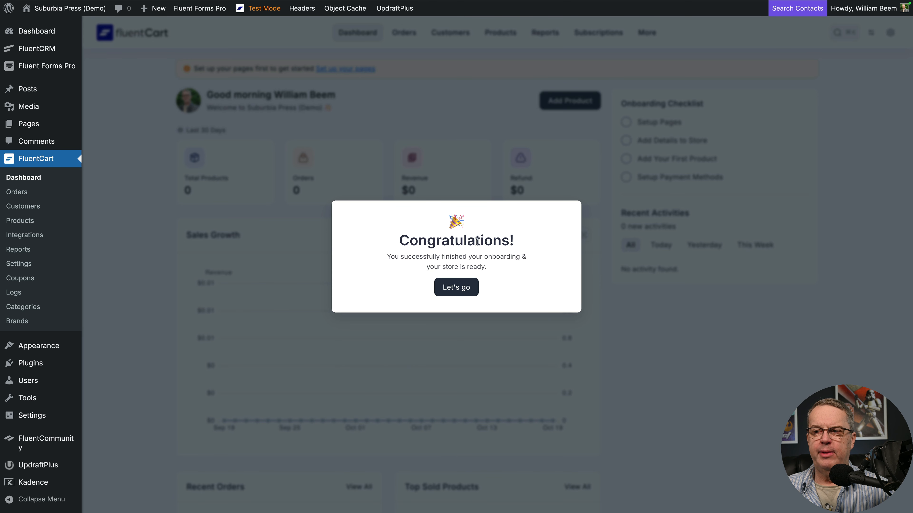
{"action": "left_click", "coordinate": [463, 292]}
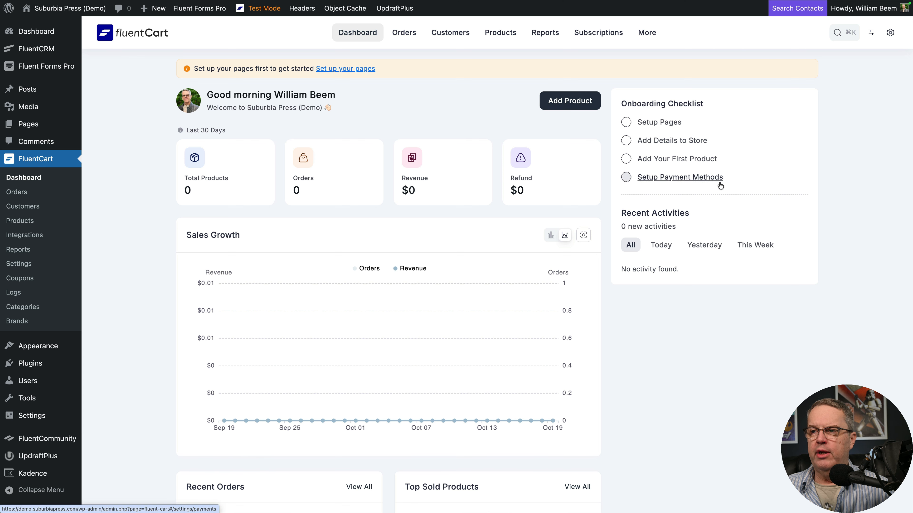
Step: Check the site's existing pages and open Setup Pages from FluentCart's onboarding checklist
{"action": "left_click", "coordinate": [647, 124]}
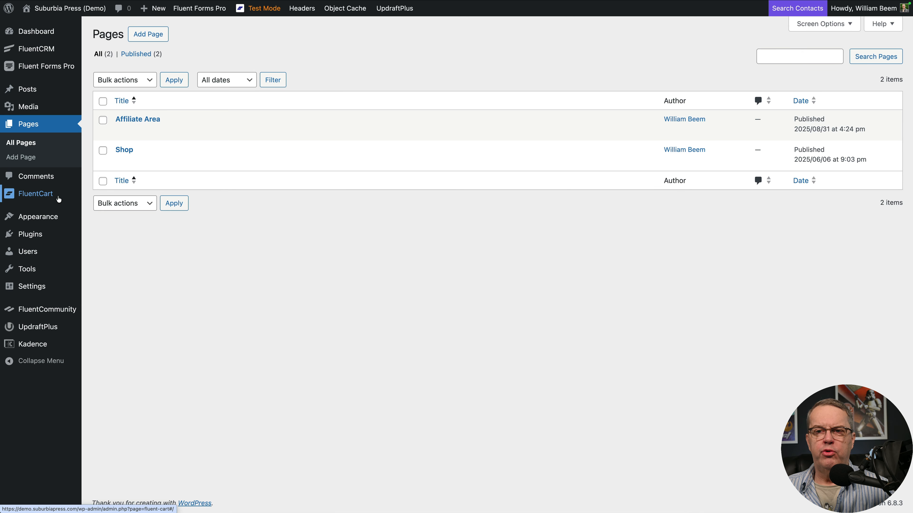
{"action": "left_click", "coordinate": [47, 194]}
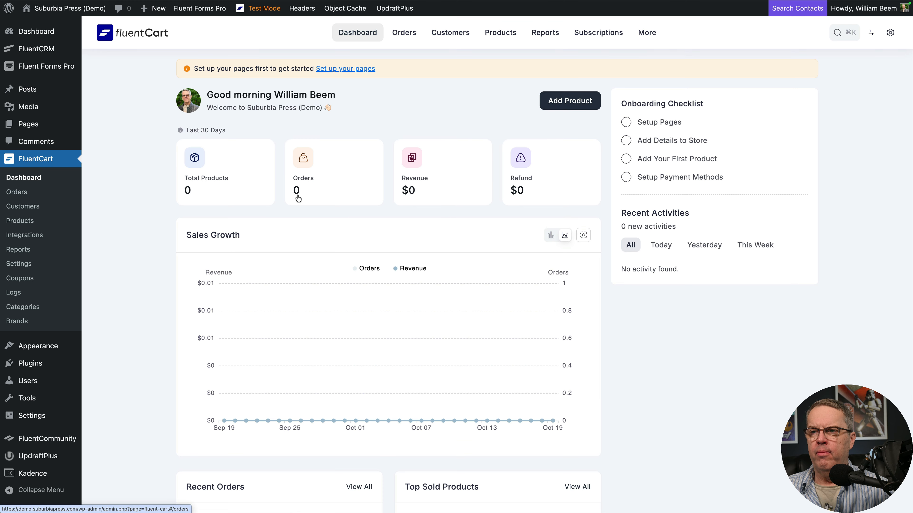
{"action": "left_click", "coordinate": [629, 122]}
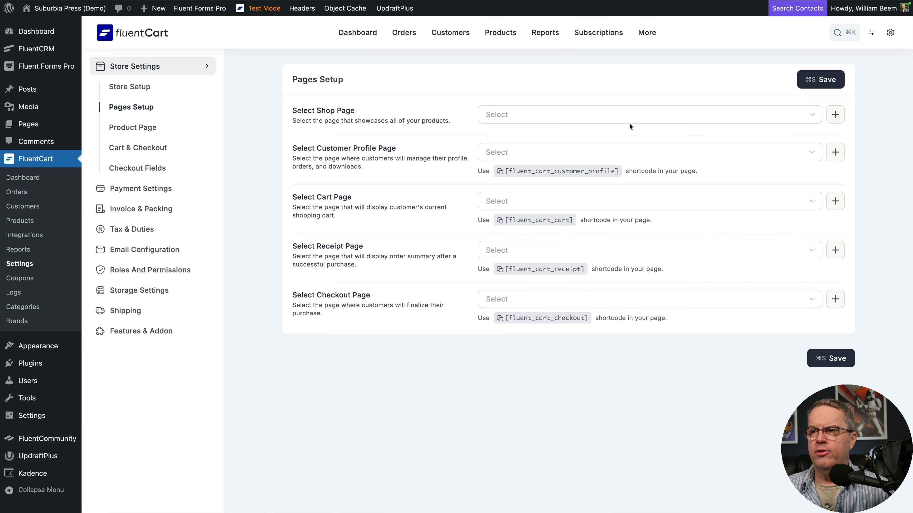
Step: Create a customer profile page named Profile and choose the existing Shop page as the shop page
{"action": "left_click", "coordinate": [500, 172]}
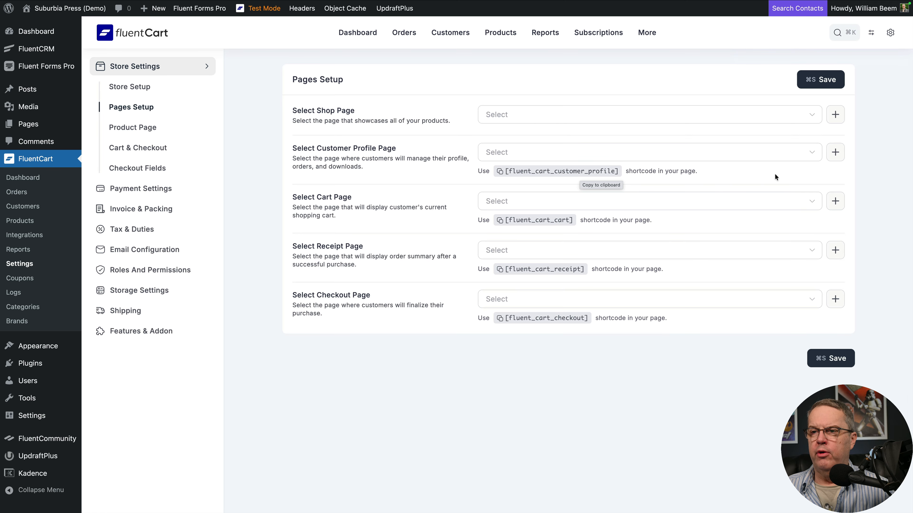
{"action": "left_click", "coordinate": [836, 152]}
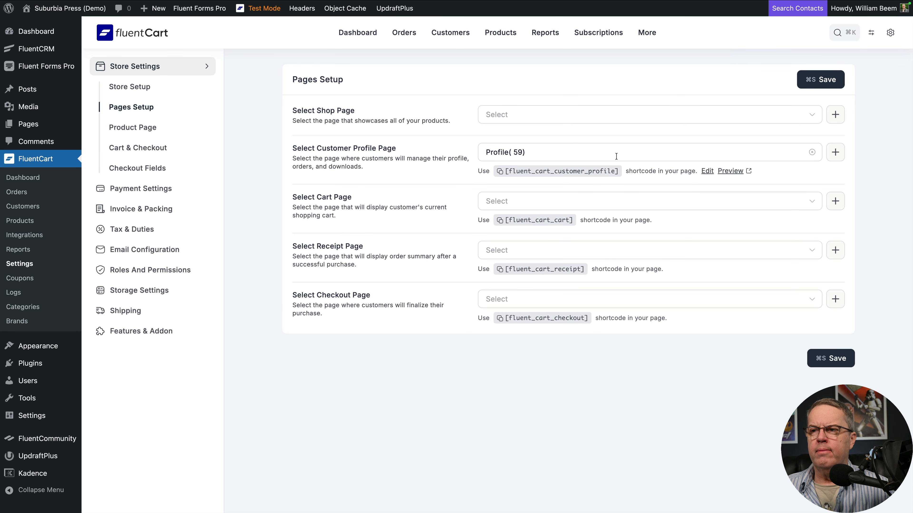
{"action": "left_click", "coordinate": [608, 113]}
{"action": "left_click", "coordinate": [570, 144]}
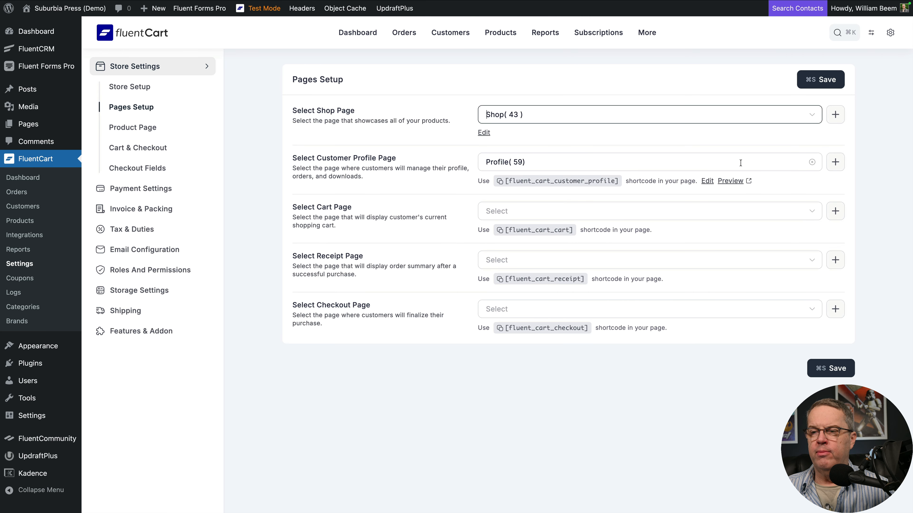
Step: Create and assign the cart, receipt and checkout pages, naming them Cart, Receipt and Checkout
{"action": "left_click", "coordinate": [836, 212]}
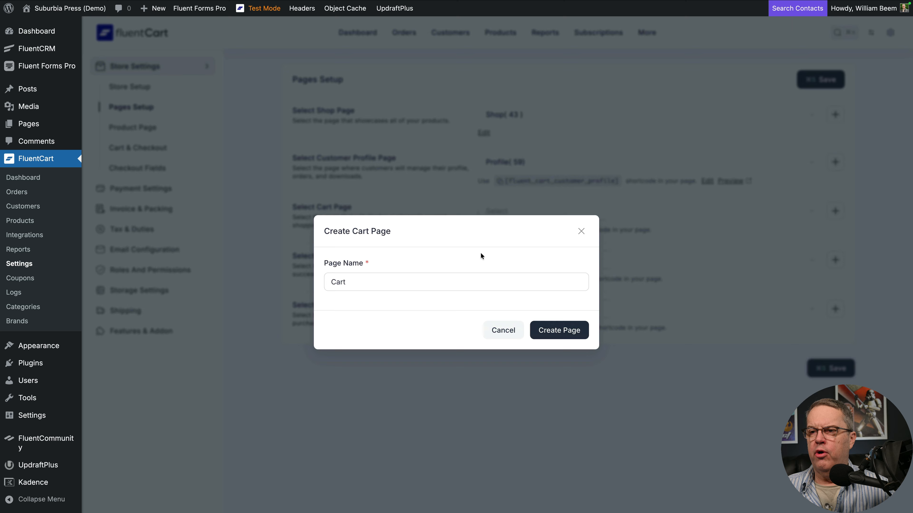
{"action": "left_click", "coordinate": [574, 330]}
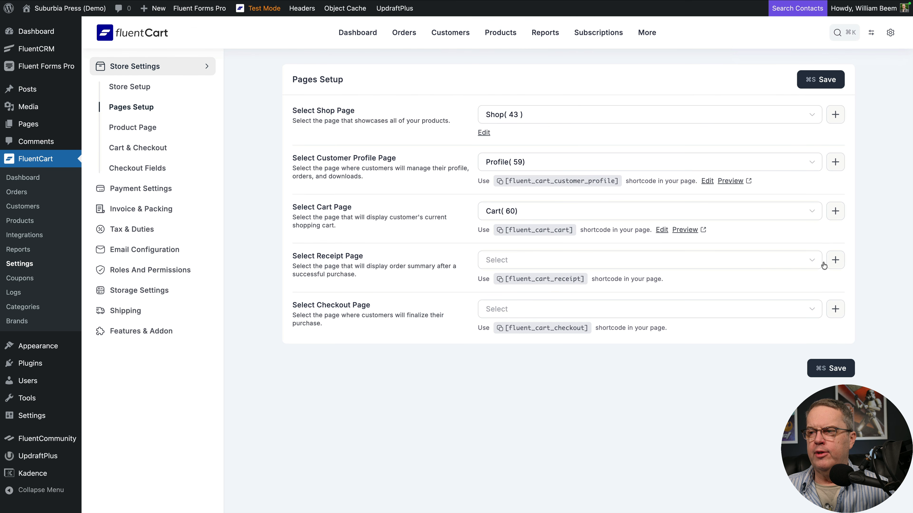
{"action": "left_click", "coordinate": [834, 262]}
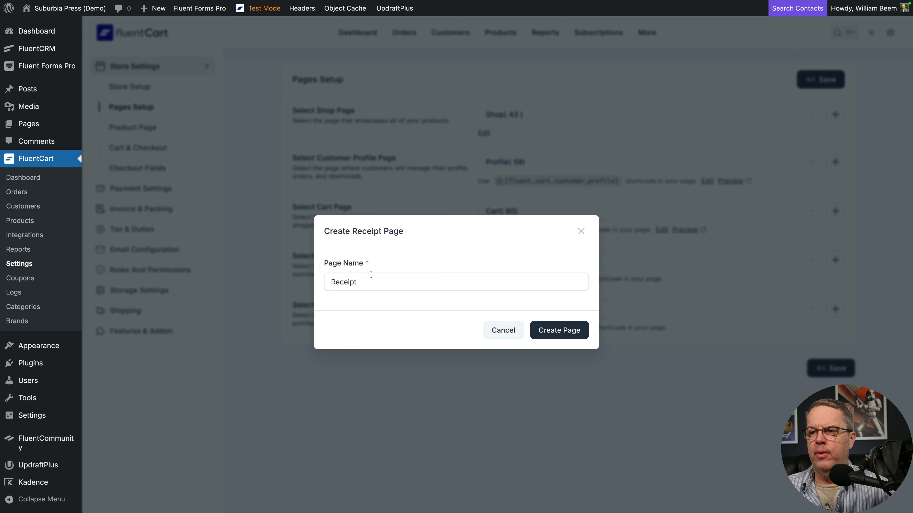
{"action": "left_click", "coordinate": [548, 330]}
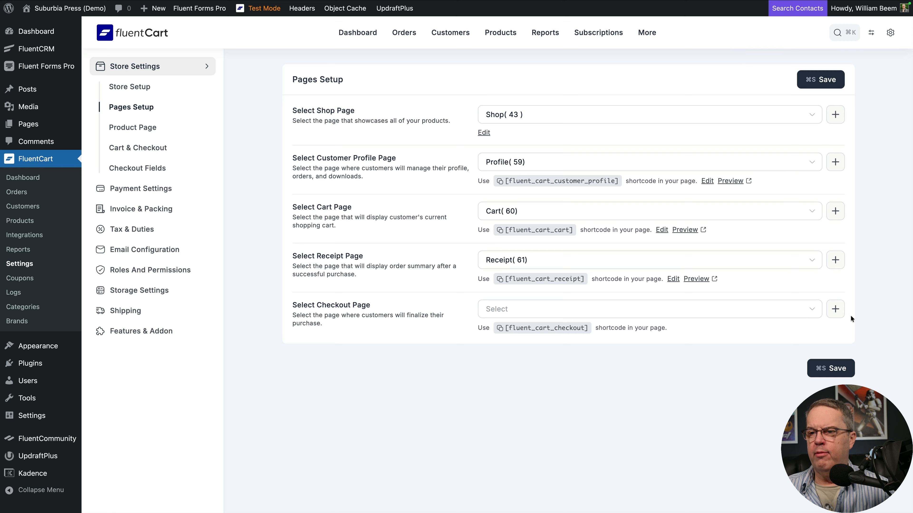
{"action": "left_click", "coordinate": [834, 310]}
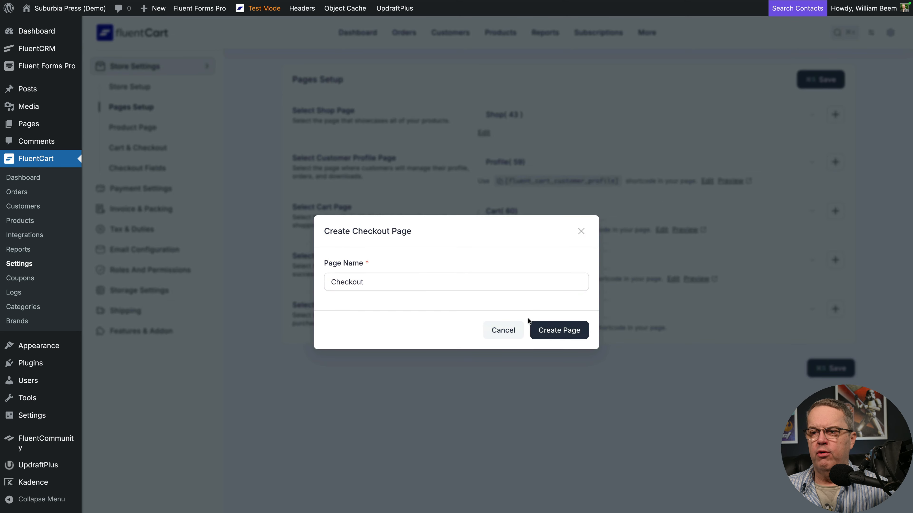
{"action": "left_click", "coordinate": [544, 329]}
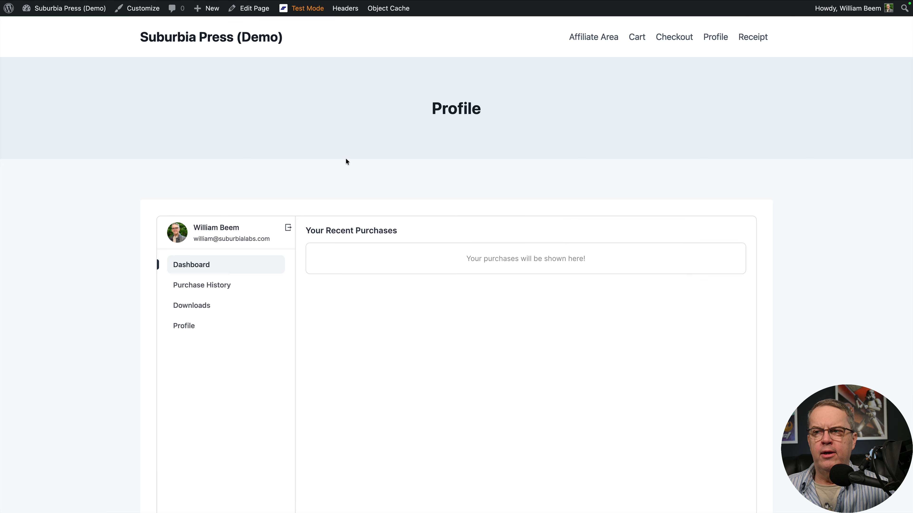
Step: Preview the new customer Profile page on the live site and look over its layout
{"action": "scroll", "coordinate": [346, 159], "scroll_direction": "down", "scroll_amount": 5}
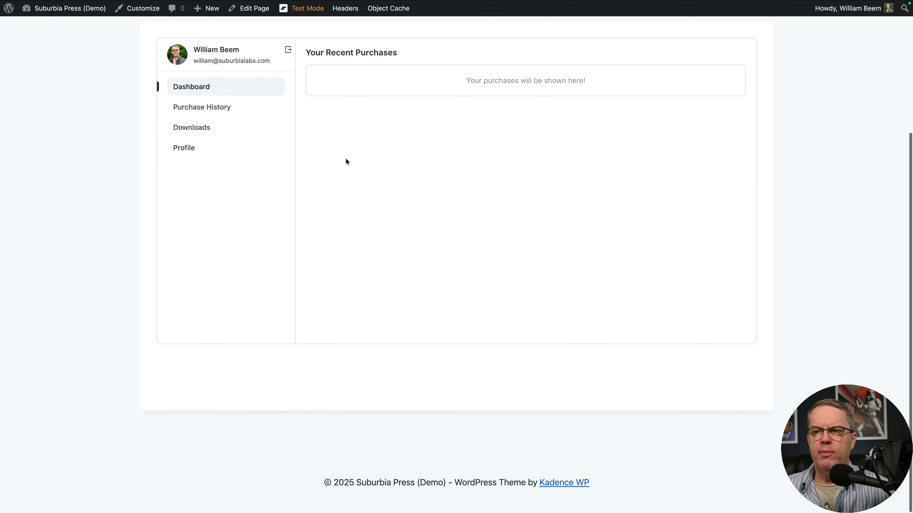
{"action": "scroll", "coordinate": [346, 161], "scroll_direction": "up", "scroll_amount": 2}
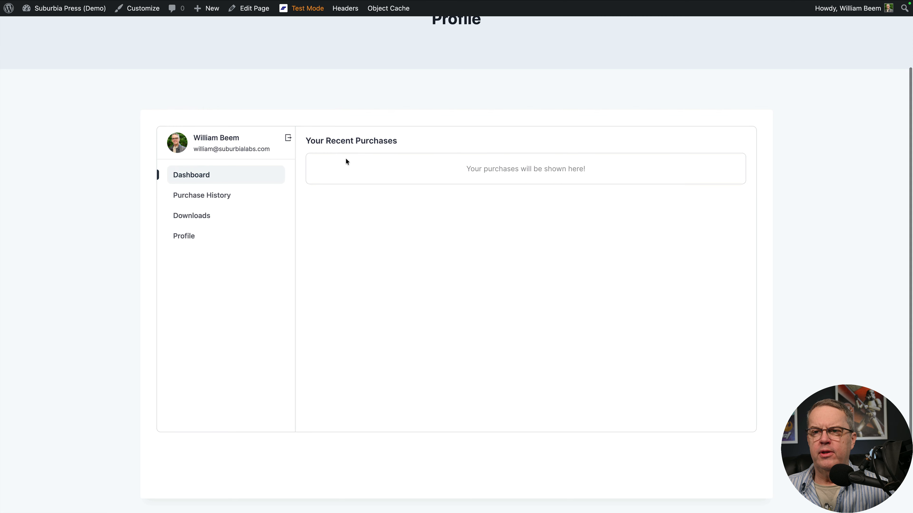
{"action": "scroll", "coordinate": [290, 163], "scroll_direction": "up", "scroll_amount": 4}
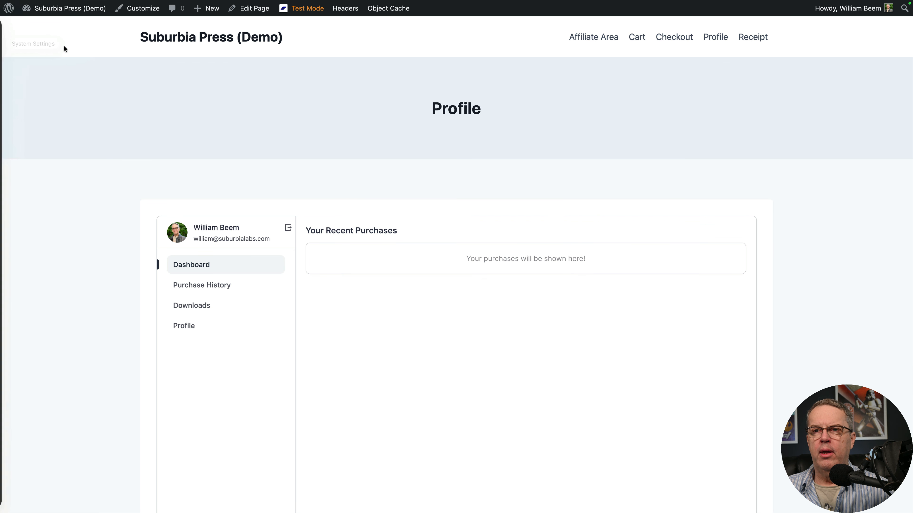
Step: View the Checkout page on the live site
{"action": "mouse_move", "coordinate": [67, 13]}
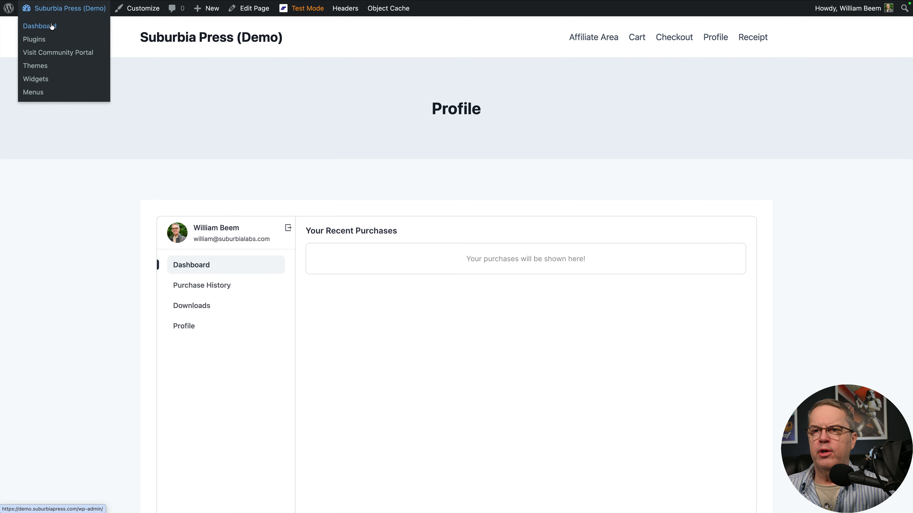
{"action": "left_click", "coordinate": [52, 26]}
{"action": "left_click", "coordinate": [69, 9]}
{"action": "left_click", "coordinate": [674, 37]}
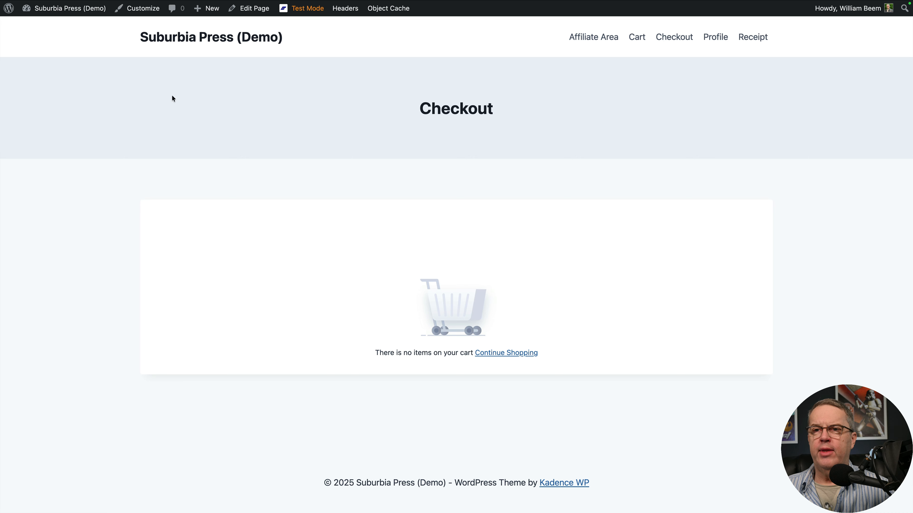
Step: Return to the site's admin area and reopen FluentCart's Pages Setup from the onboarding checklist
{"action": "mouse_move", "coordinate": [72, 9]}
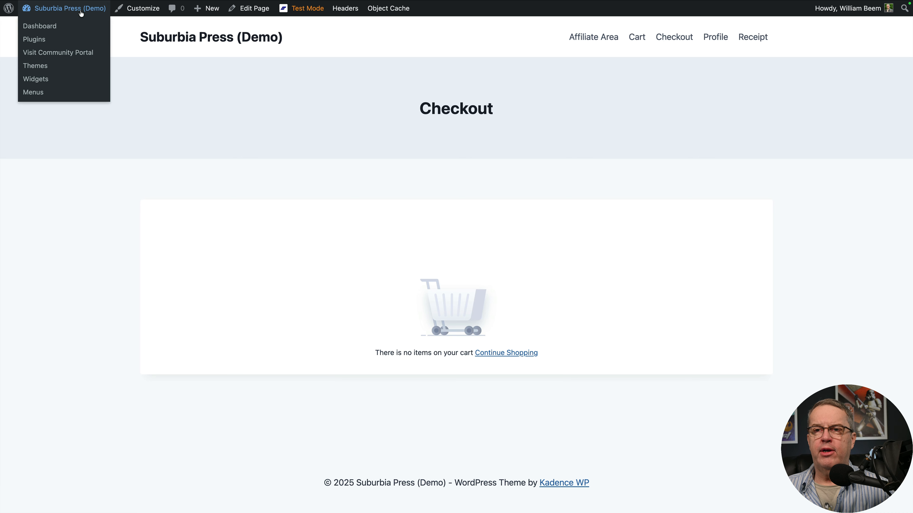
{"action": "left_click", "coordinate": [57, 26]}
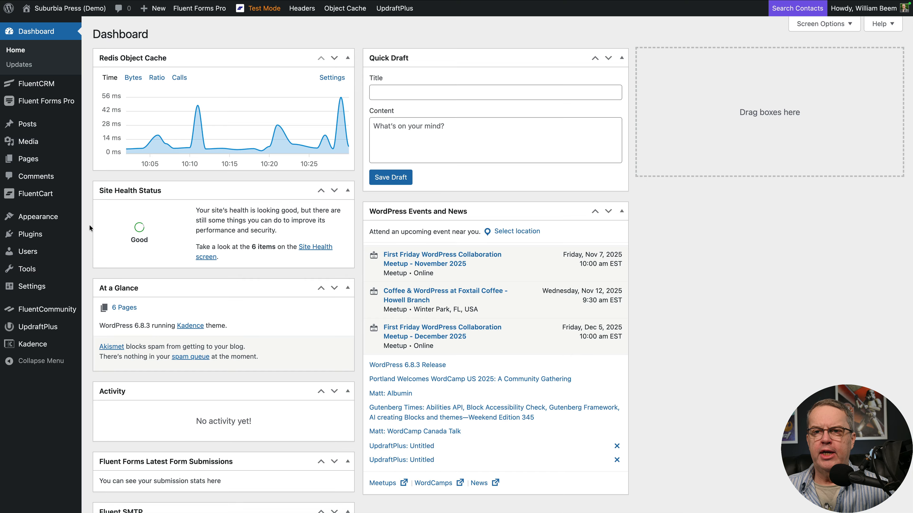
{"action": "mouse_move", "coordinate": [47, 194]}
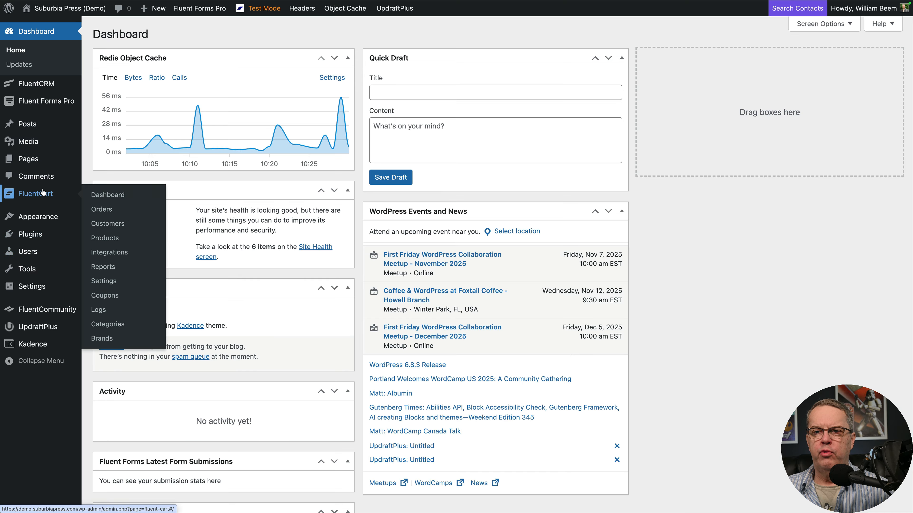
{"action": "left_click", "coordinate": [94, 195]}
{"action": "left_click", "coordinate": [629, 123]}
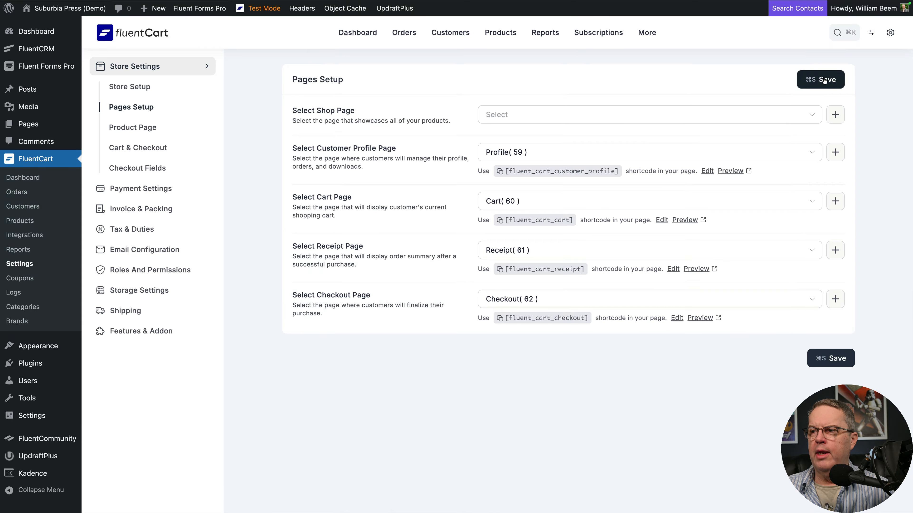
Step: Set the shop page to Shop (43) and open that page for editing
{"action": "left_click", "coordinate": [804, 115]}
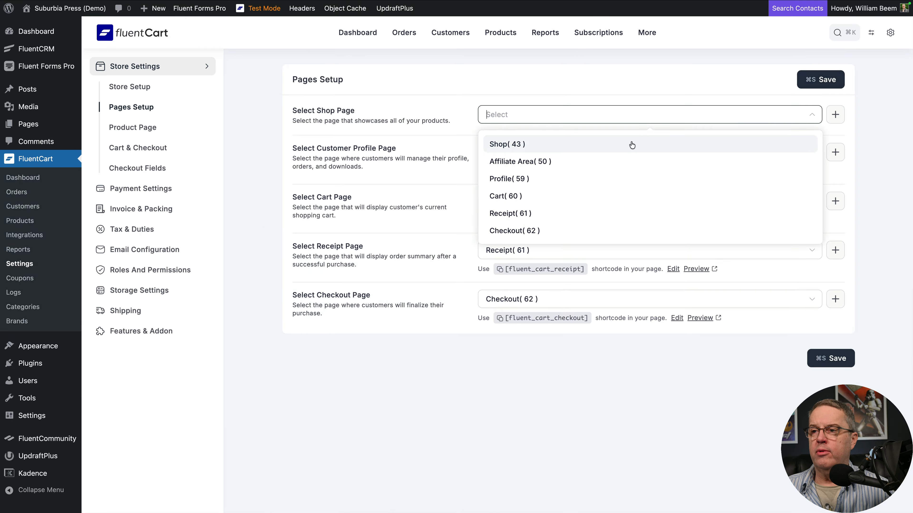
{"action": "left_click", "coordinate": [569, 147]}
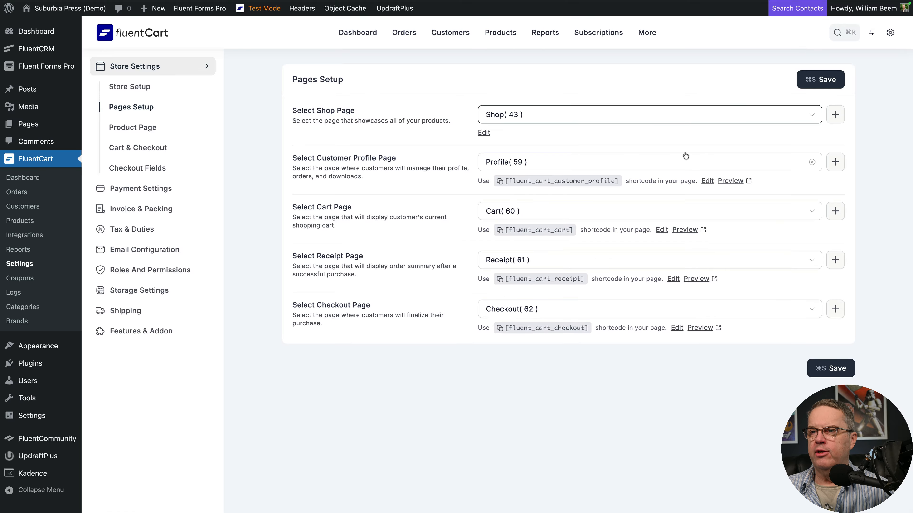
{"action": "left_click", "coordinate": [485, 133]}
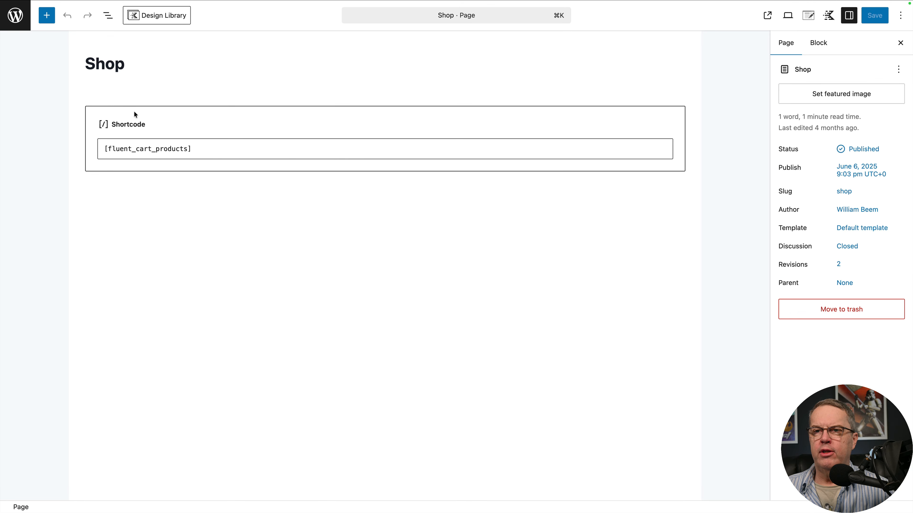
Step: Return to FluentCart's Pages Setup from the Shop page editor and save the store page assignments
{"action": "mouse_move", "coordinate": [21, 18]}
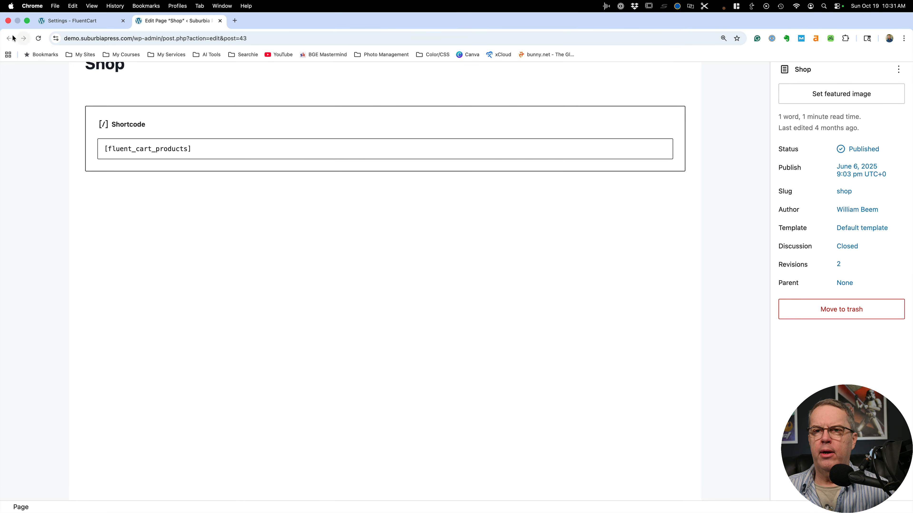
{"action": "left_click", "coordinate": [102, 26]}
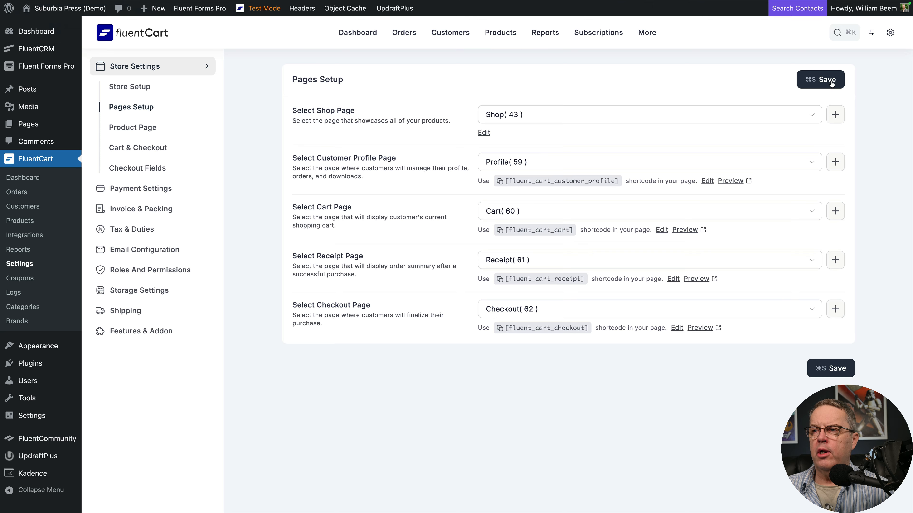
{"action": "left_click", "coordinate": [831, 83]}
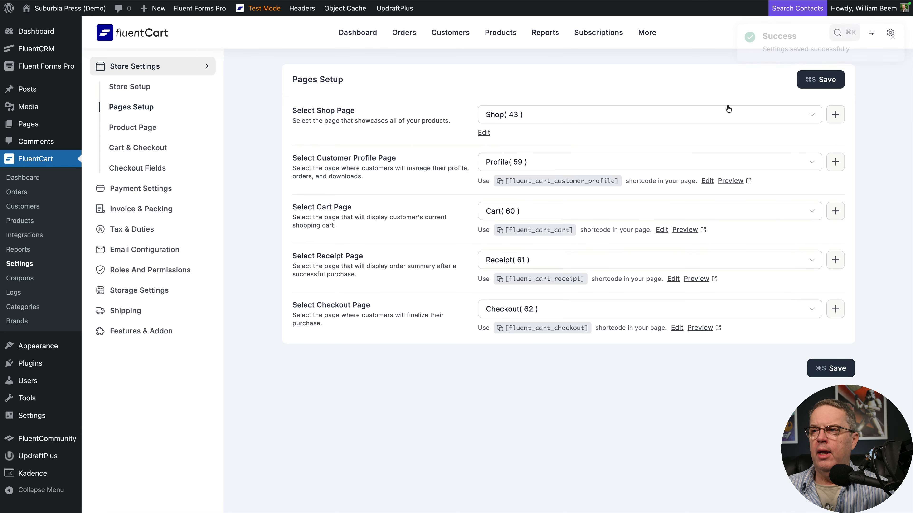
{"action": "left_click_drag", "start_coordinate": [707, 183], "coordinate": [582, 182]}
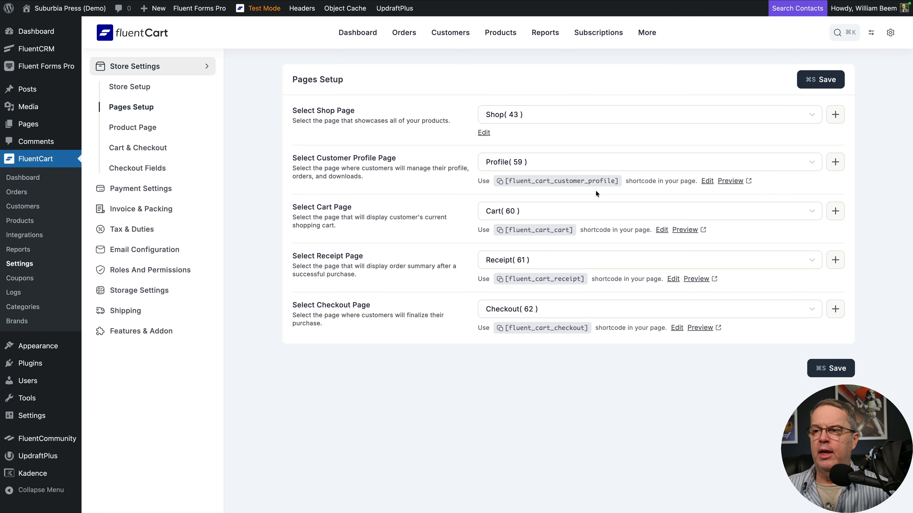
{"action": "left_click", "coordinate": [541, 181]}
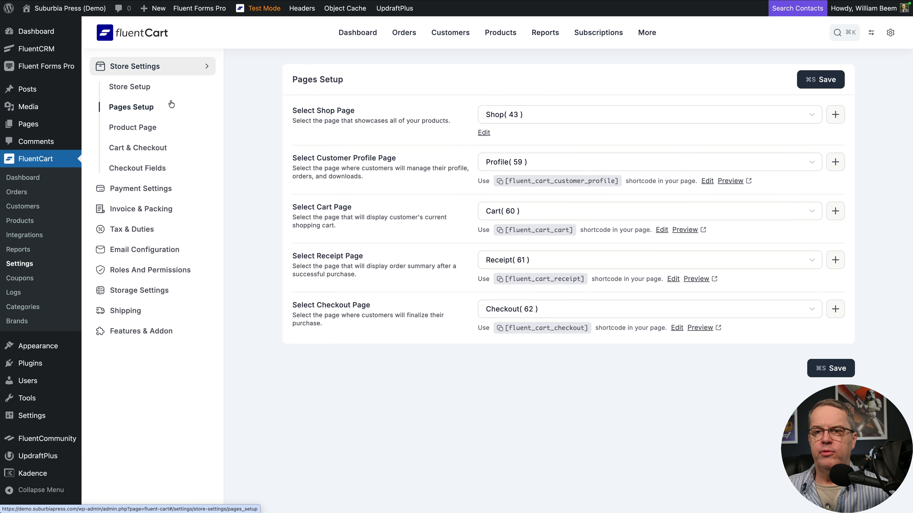
Step: Return to FluentCart's dashboard and open the store details from the onboarding checklist
{"action": "left_click", "coordinate": [140, 88]}
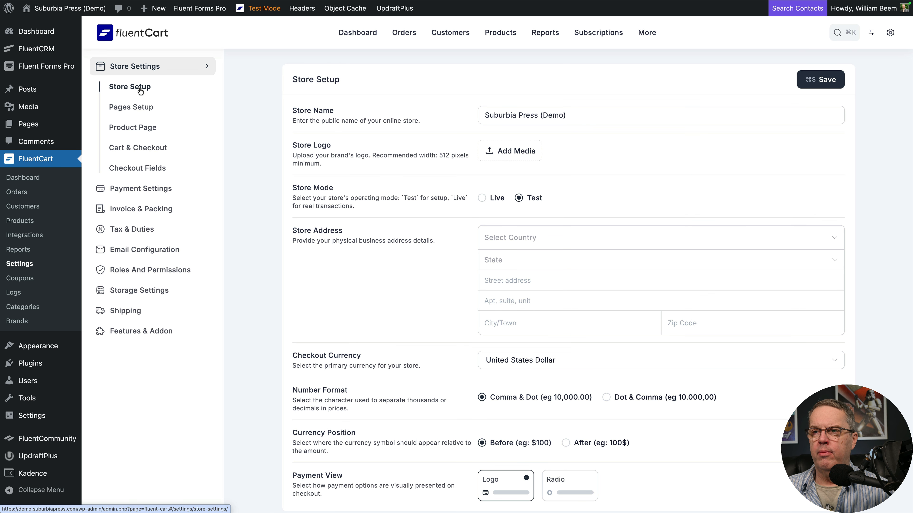
{"action": "left_click", "coordinate": [23, 178]}
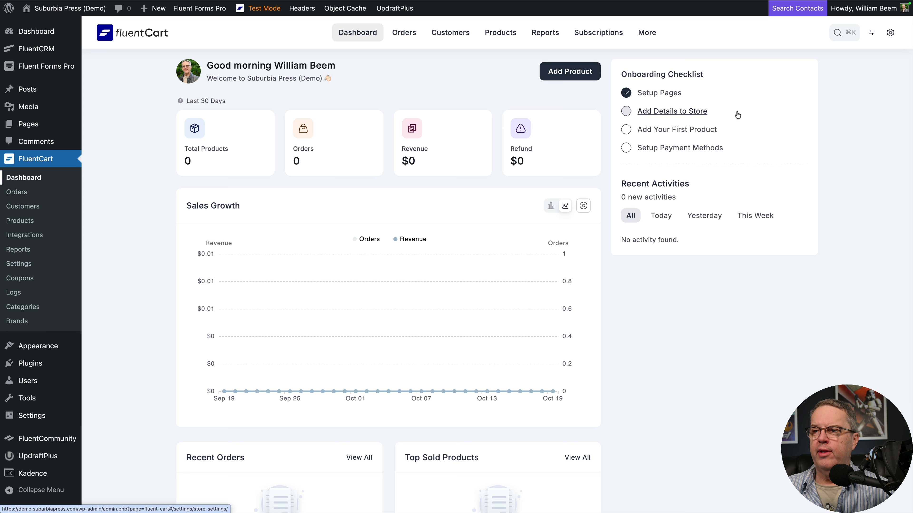
{"action": "left_click", "coordinate": [660, 113]}
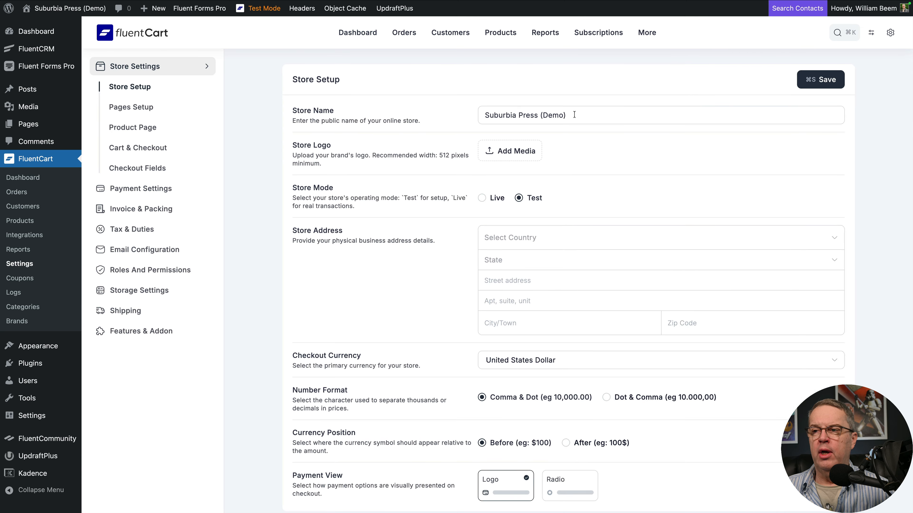
Step: Open the store logo's media selection and look through the Media Library and the Pexels stock images
{"action": "left_click", "coordinate": [492, 152]}
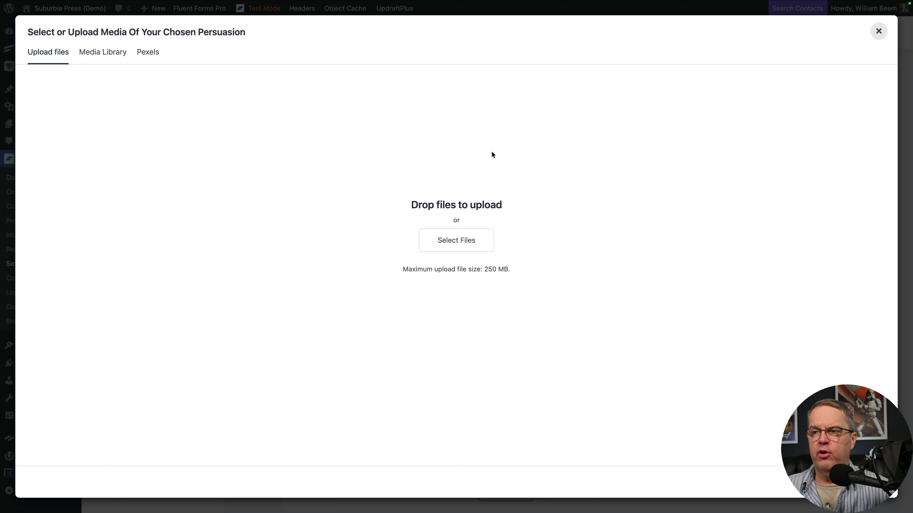
{"action": "left_click", "coordinate": [117, 60]}
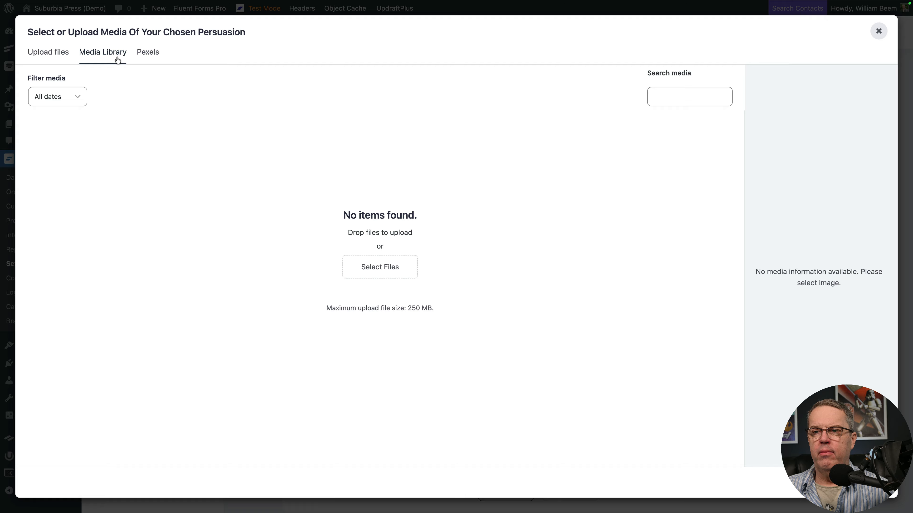
{"action": "left_click", "coordinate": [147, 54]}
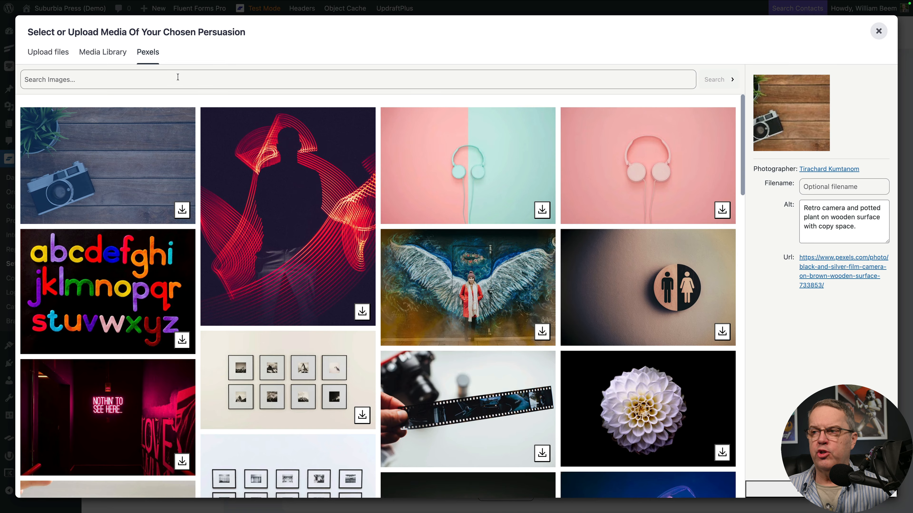
{"action": "scroll", "coordinate": [243, 133], "scroll_direction": "down", "scroll_amount": 6}
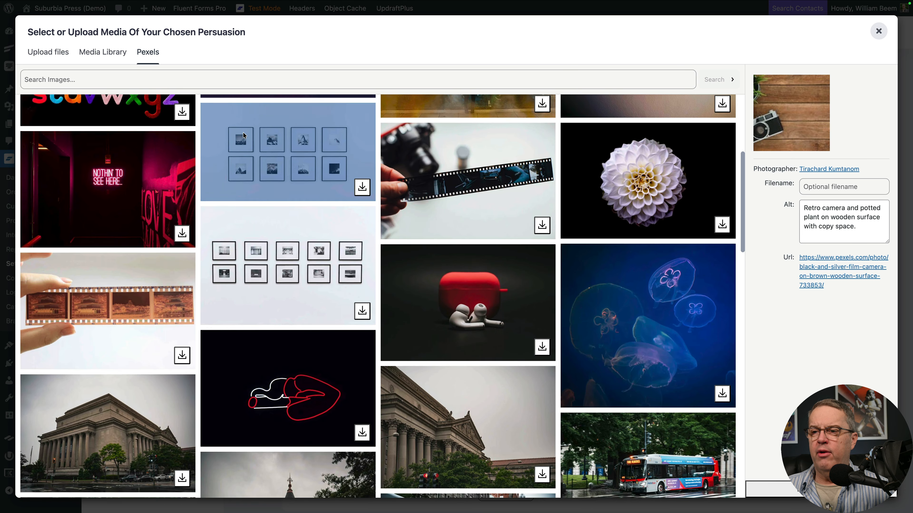
{"action": "scroll", "coordinate": [243, 132], "scroll_direction": "up", "scroll_amount": 6}
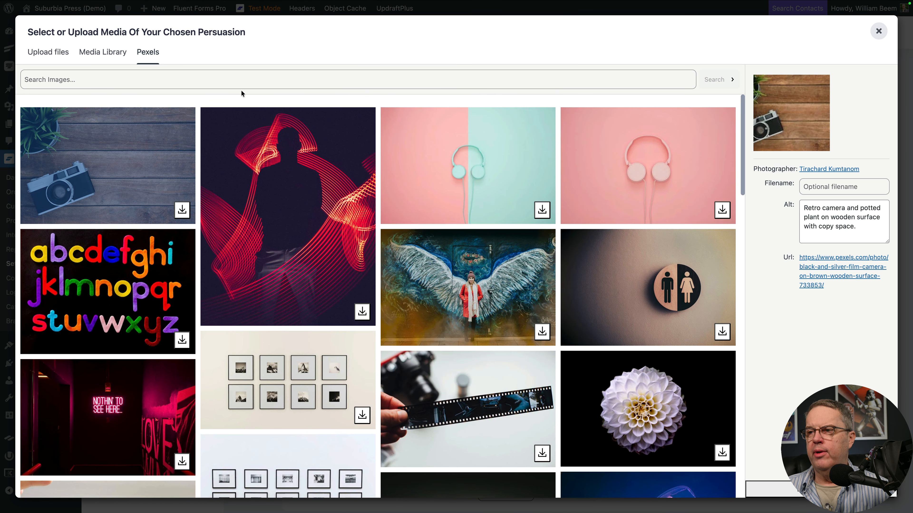
Step: Search Pexels for "logo", look over the images, and leave the media selection without choosing one
{"action": "left_click", "coordinate": [226, 82]}
{"action": "type", "text": "logo"}
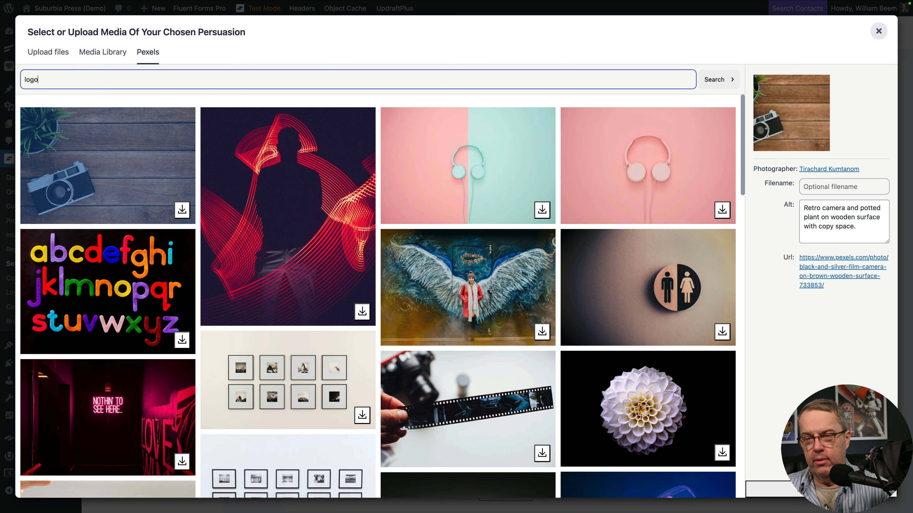
{"action": "key", "text": "Return"}
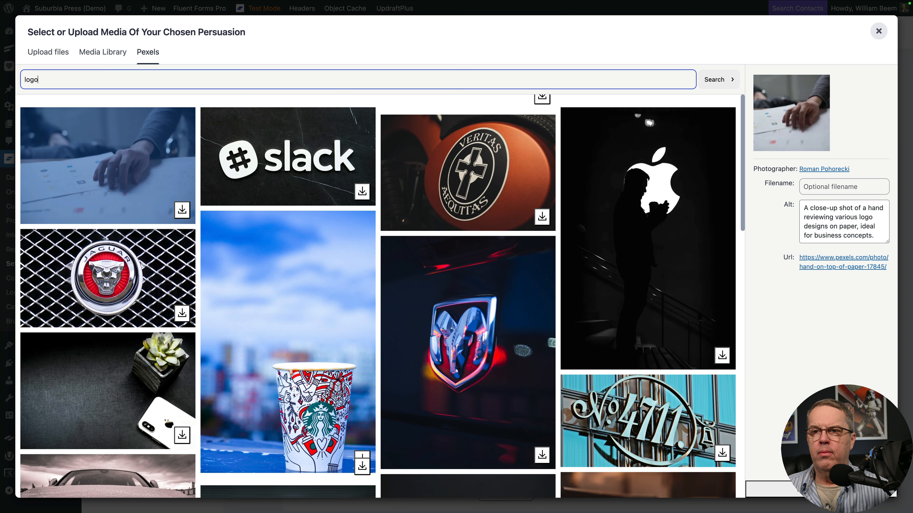
{"action": "scroll", "coordinate": [356, 191], "scroll_direction": "down", "scroll_amount": 7}
{"action": "scroll", "coordinate": [352, 178], "scroll_direction": "up", "scroll_amount": 7}
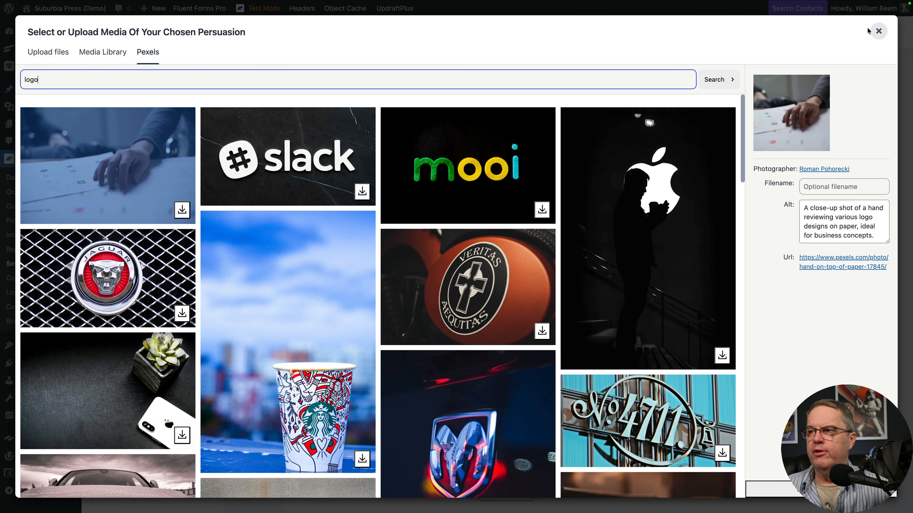
{"action": "left_click", "coordinate": [878, 32]}
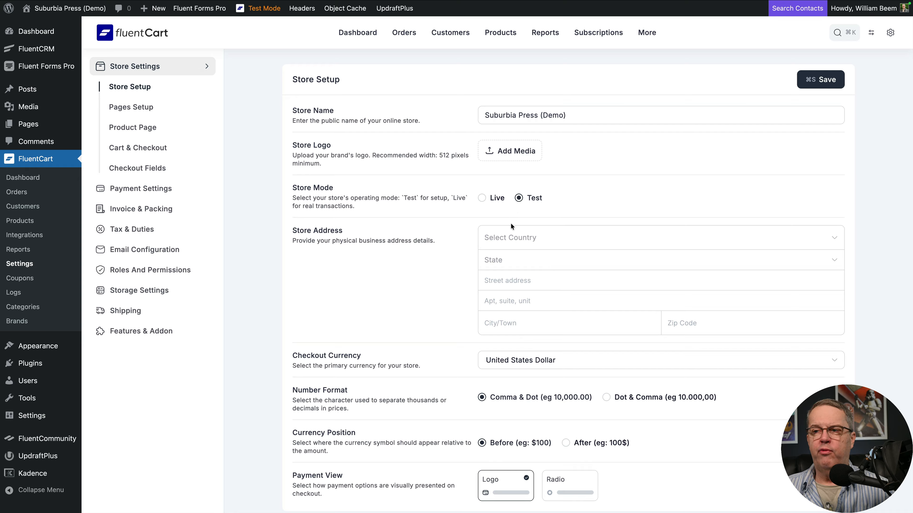
Step: Set the store address's country to United States (US) and its state to Florida
{"action": "left_click", "coordinate": [510, 236]}
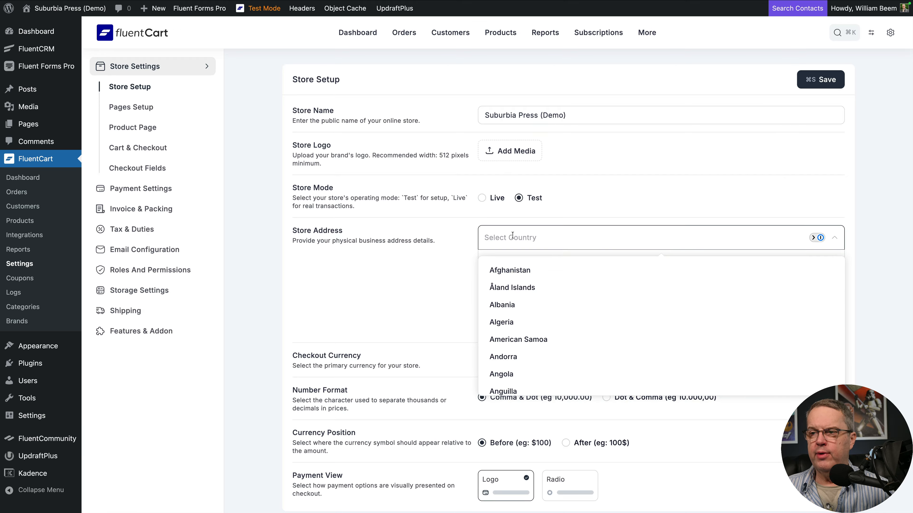
{"action": "type", "text": "united"}
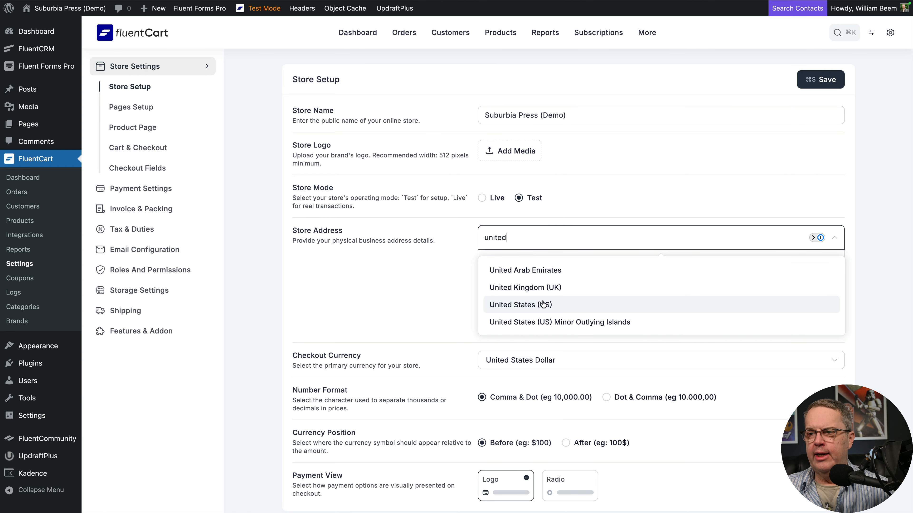
{"action": "left_click", "coordinate": [542, 305]}
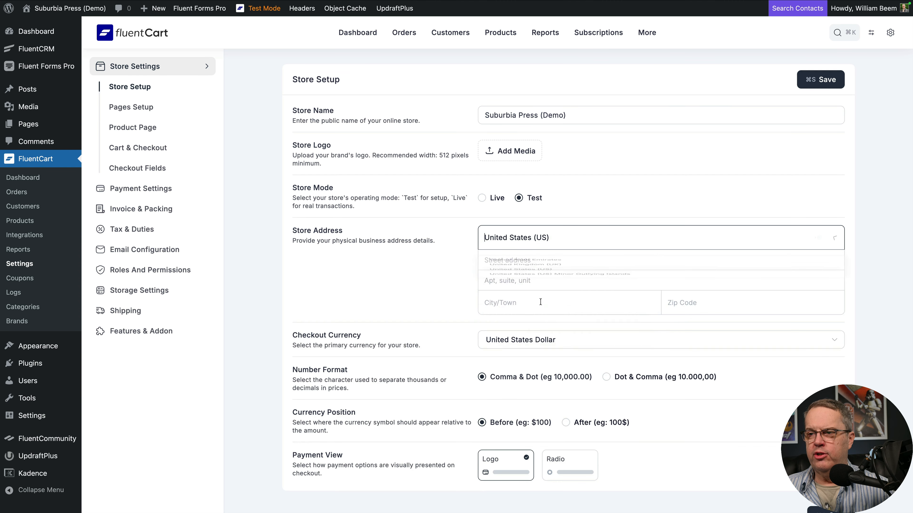
{"action": "left_click", "coordinate": [626, 203]}
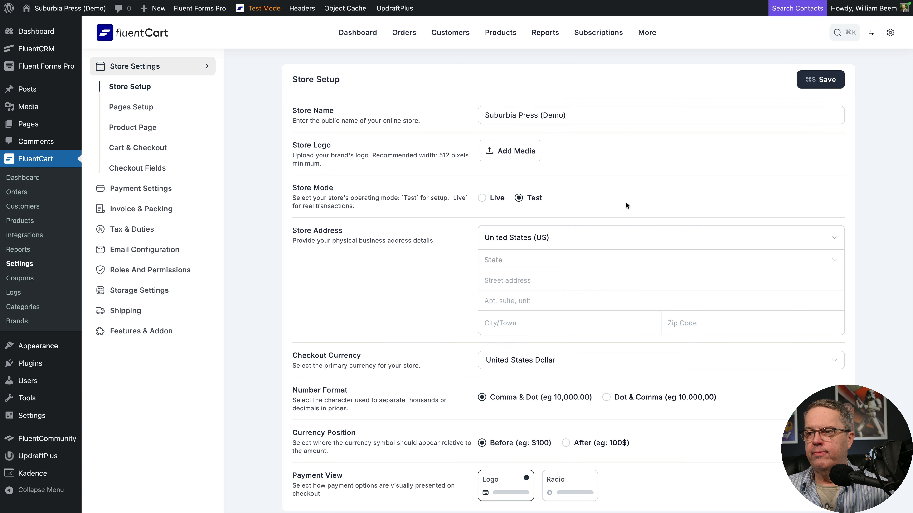
{"action": "left_click", "coordinate": [553, 263]}
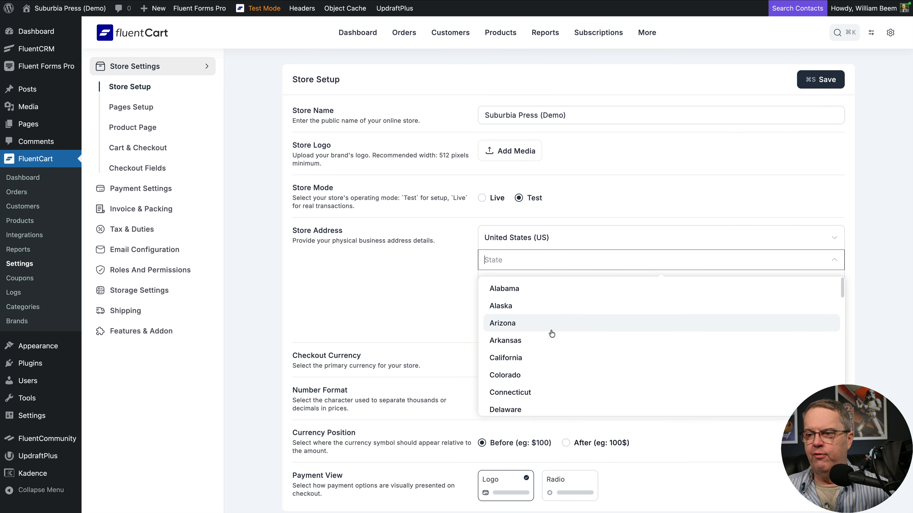
{"action": "scroll", "coordinate": [550, 332], "scroll_direction": "down", "scroll_amount": 2}
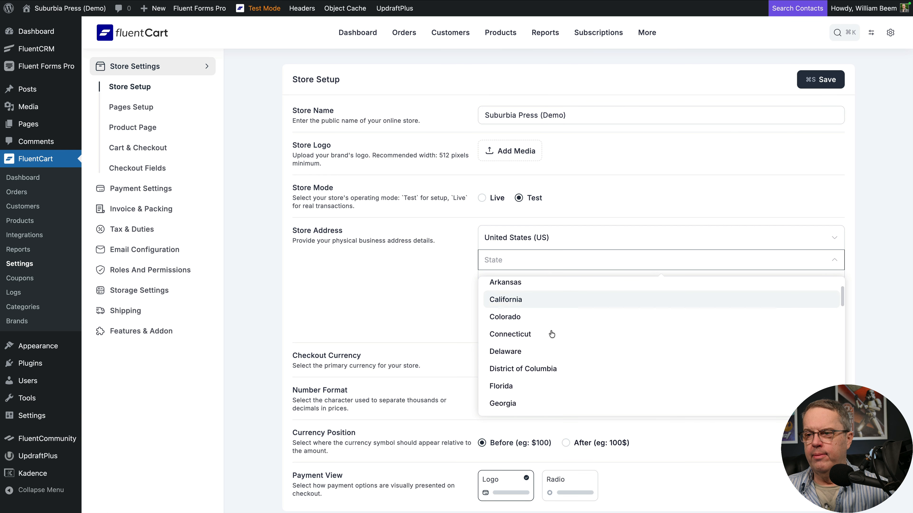
{"action": "left_click", "coordinate": [513, 381]}
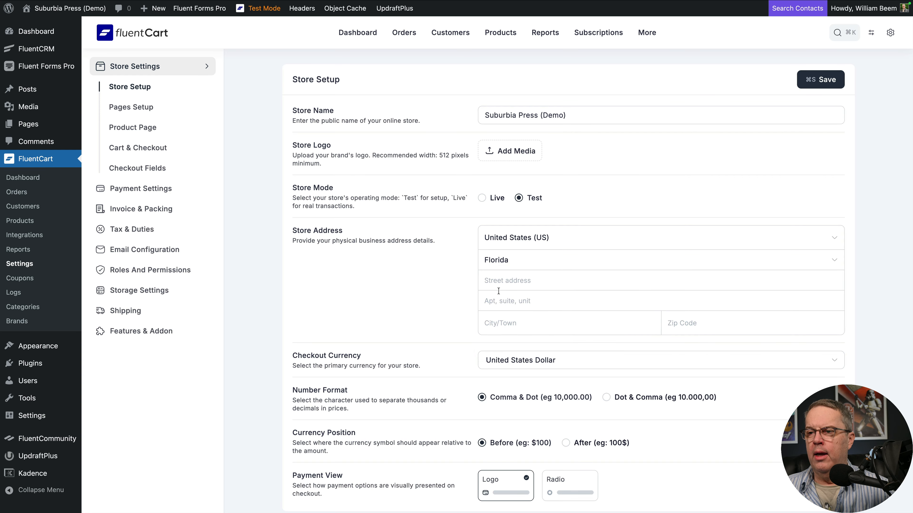
Step: Fill in the store's street address, suite, city and ZIP code from the saved address details
{"action": "left_click", "coordinate": [503, 287]}
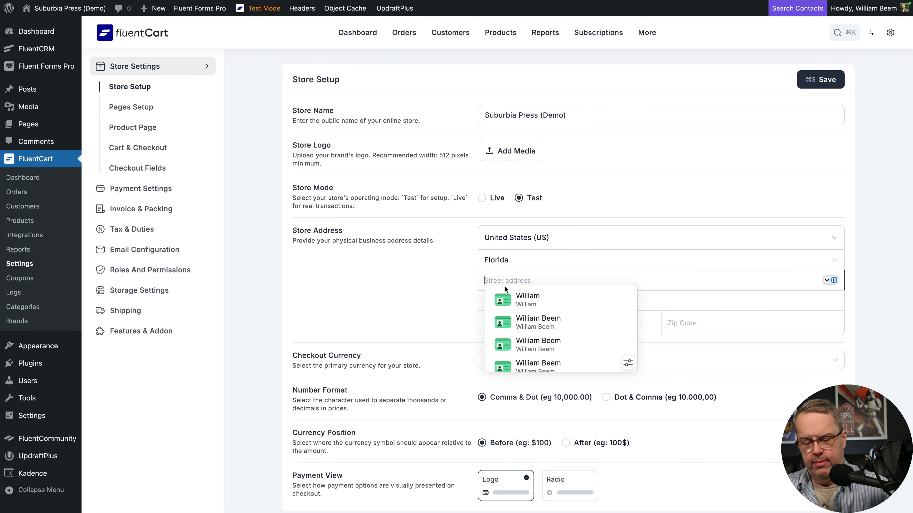
{"action": "type", "text": "7901 4th St N"}
{"action": "scroll", "coordinate": [752, 302], "scroll_direction": "down", "scroll_amount": 2}
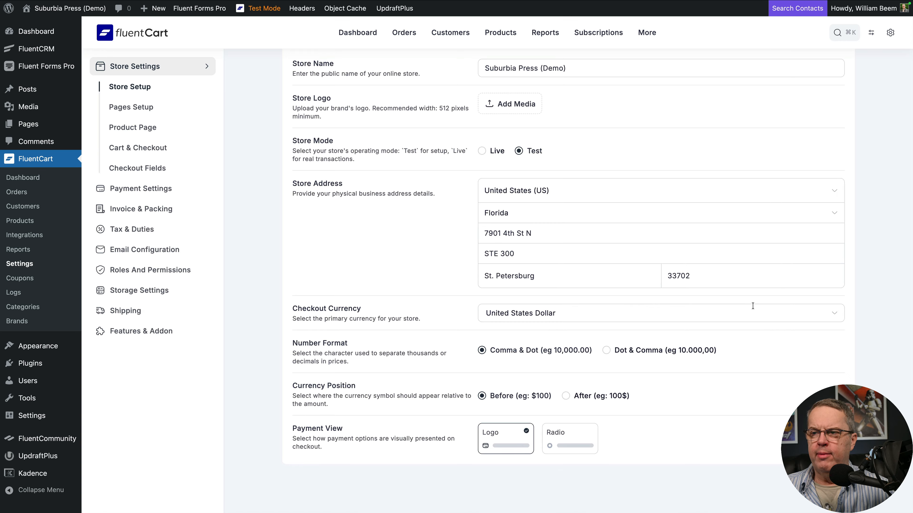
Step: Look through the available checkout currencies and leave the list without choosing another one
{"action": "left_click", "coordinate": [608, 313]}
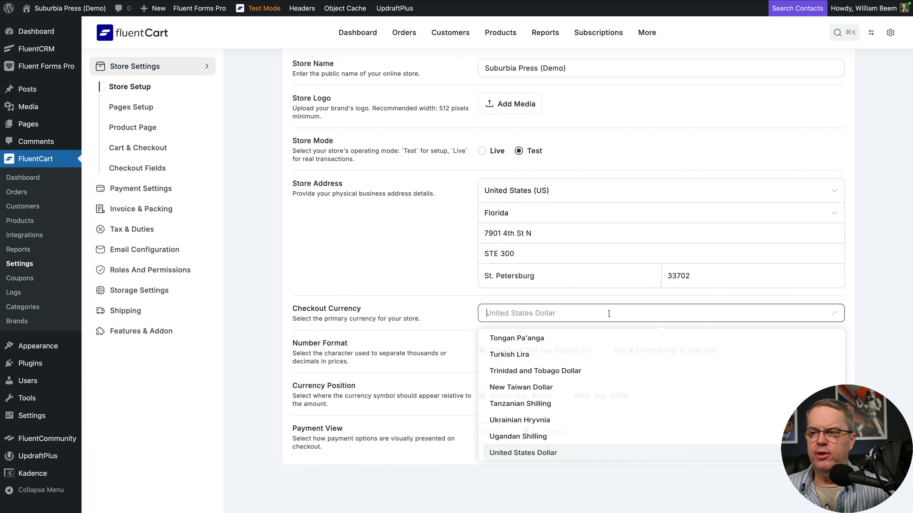
{"action": "scroll", "coordinate": [659, 351], "scroll_direction": "down", "scroll_amount": 1}
{"action": "scroll", "coordinate": [659, 351], "scroll_direction": "down", "scroll_amount": 5}
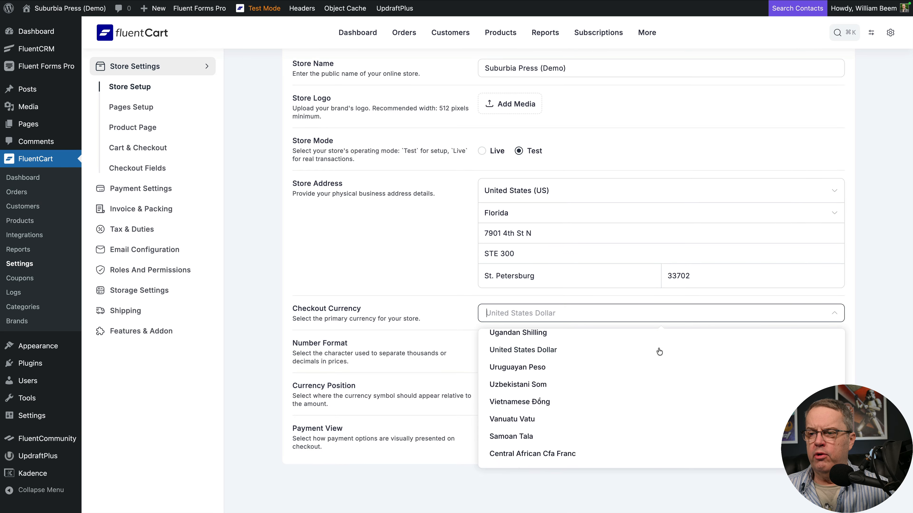
{"action": "scroll", "coordinate": [659, 352], "scroll_direction": "up", "scroll_amount": 10}
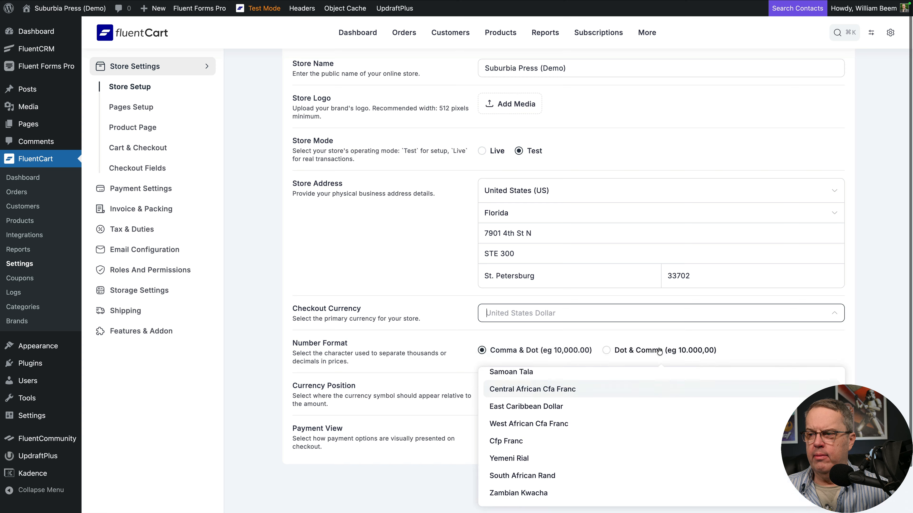
{"action": "scroll", "coordinate": [659, 352], "scroll_direction": "up", "scroll_amount": 10}
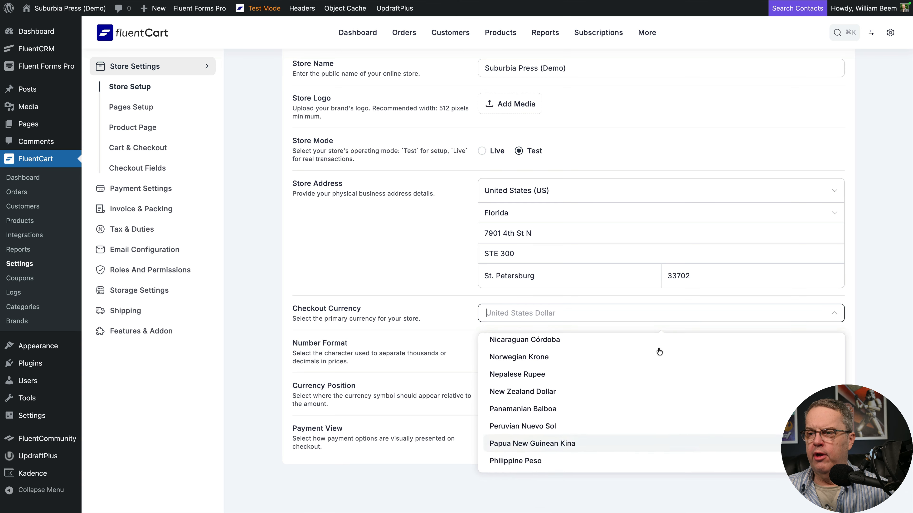
{"action": "scroll", "coordinate": [659, 352], "scroll_direction": "up", "scroll_amount": 5}
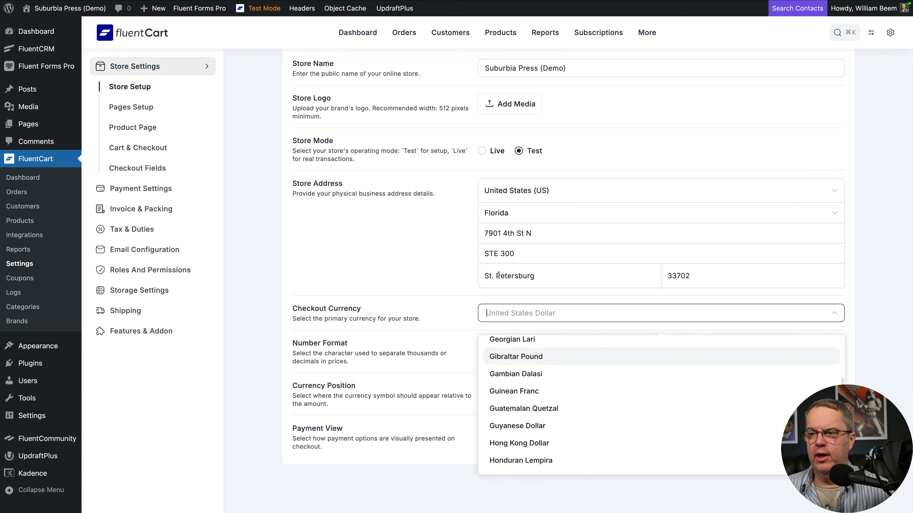
{"action": "left_click", "coordinate": [436, 270]}
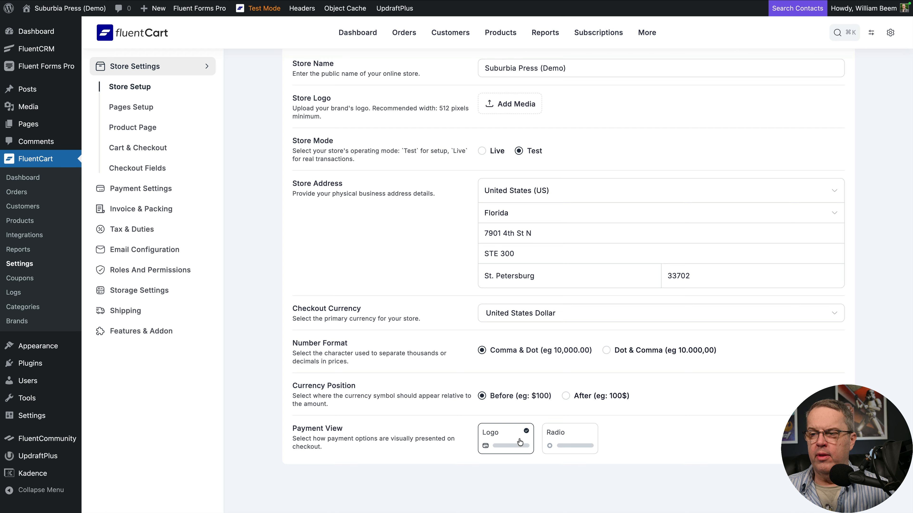
Step: Try the Radio payment view, restore the Logo view, and return to FluentCart's dashboard
{"action": "left_click", "coordinate": [560, 439]}
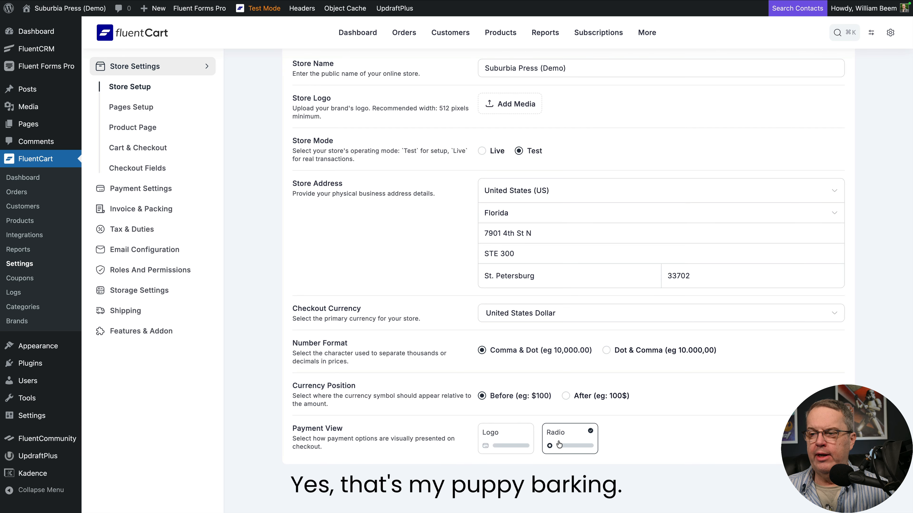
{"action": "left_click", "coordinate": [517, 438]}
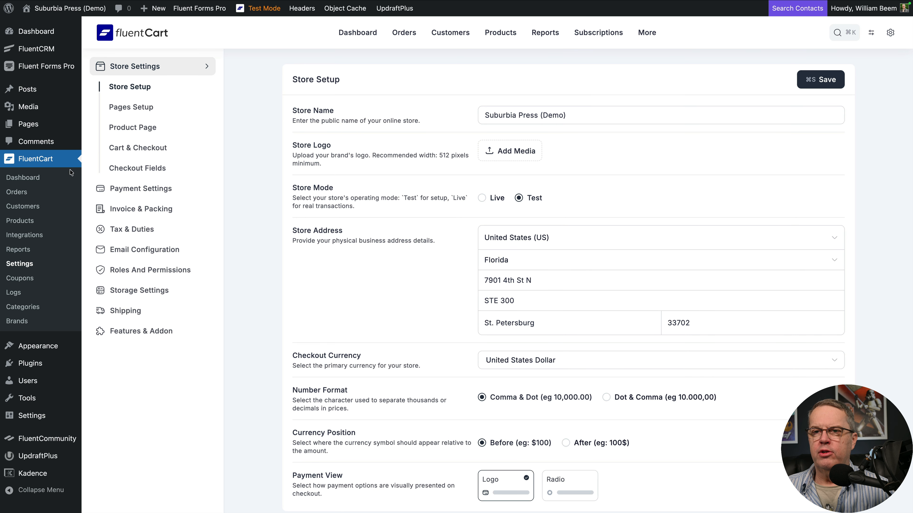
{"action": "left_click", "coordinate": [27, 178]}
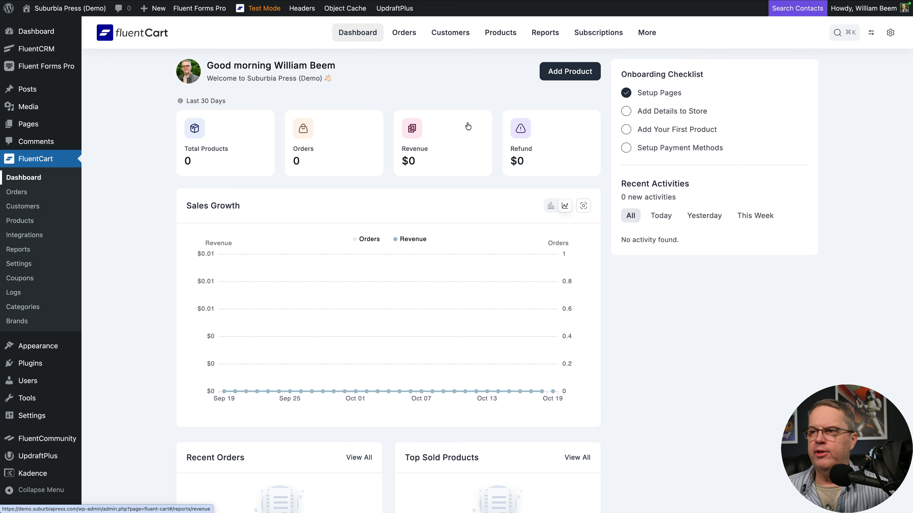
Step: Upload Suburbia-Press-Logo-copy.png to the media library from the store details' logo setting
{"action": "left_click", "coordinate": [648, 114]}
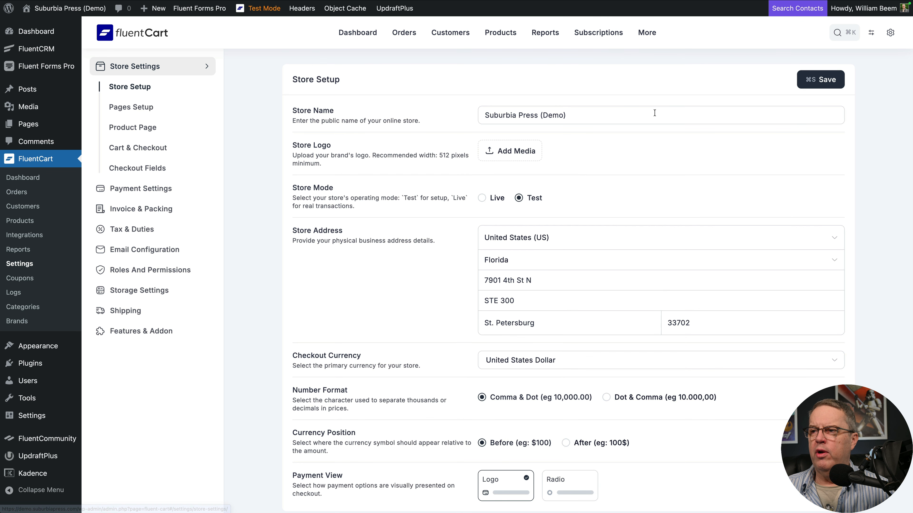
{"action": "left_click", "coordinate": [519, 152]}
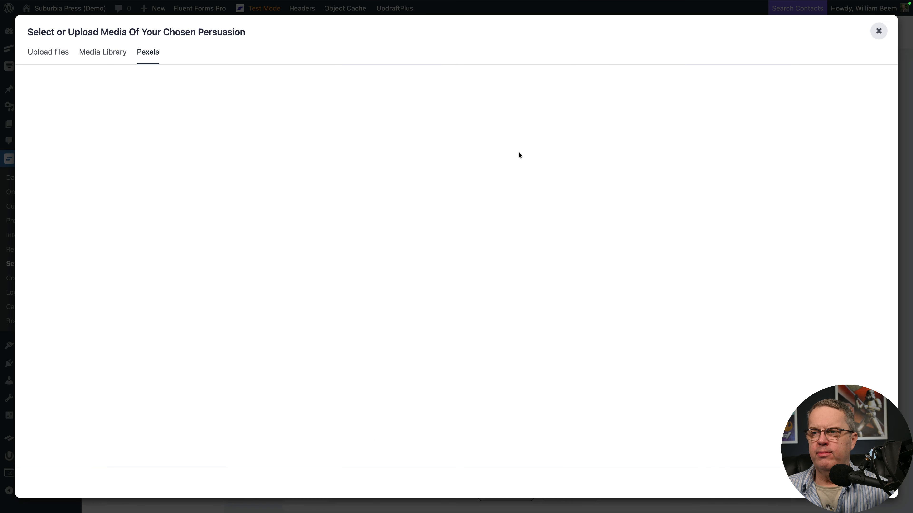
{"action": "left_click", "coordinate": [56, 55]}
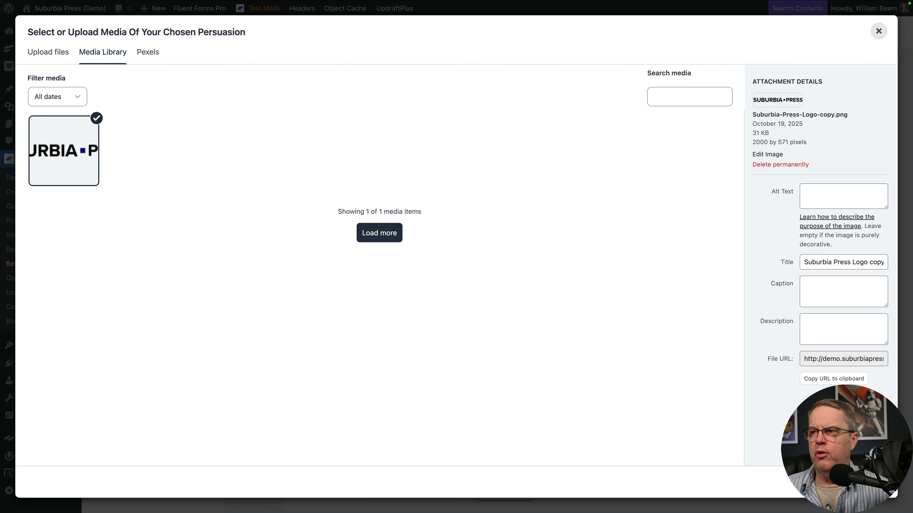
Step: Copy the logo's title "Suburbia Press Logo copy" into its alt text and insert the image as the store logo
{"action": "left_click", "coordinate": [837, 261]}
{"action": "triple_click", "coordinate": [837, 261]}
{"action": "key", "text": "ctrl+c"}
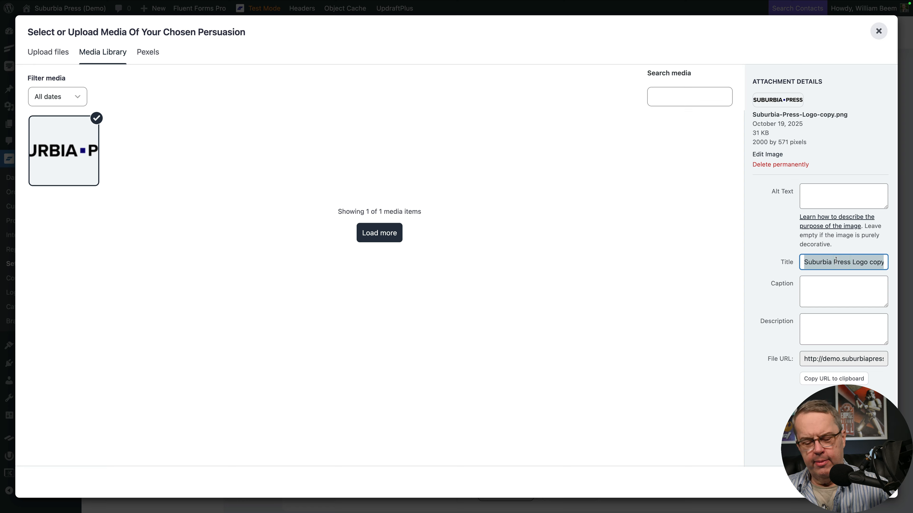
{"action": "left_click", "coordinate": [838, 201]}
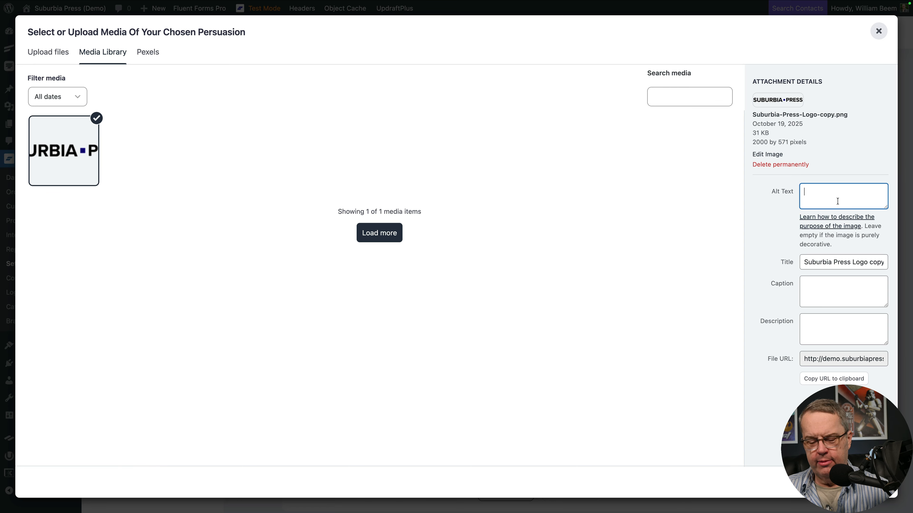
{"action": "key", "text": "ctrl+v"}
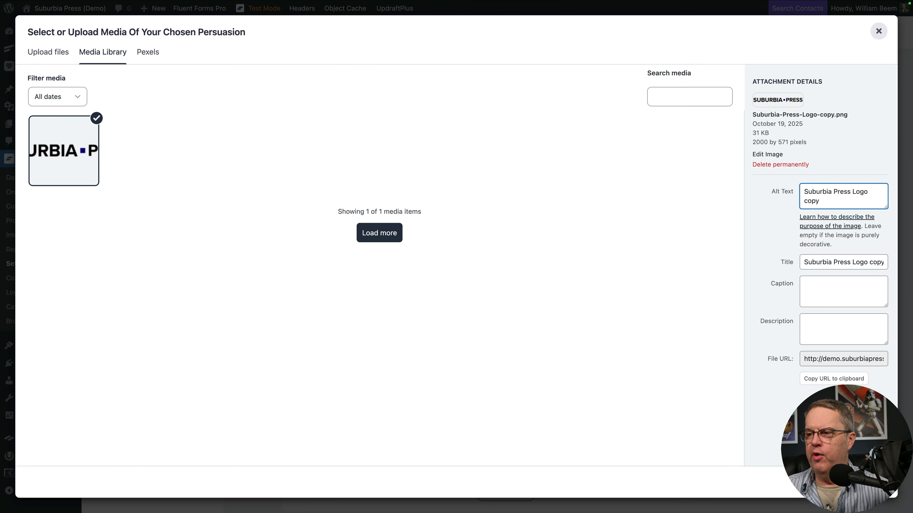
{"action": "left_click", "coordinate": [864, 482]}
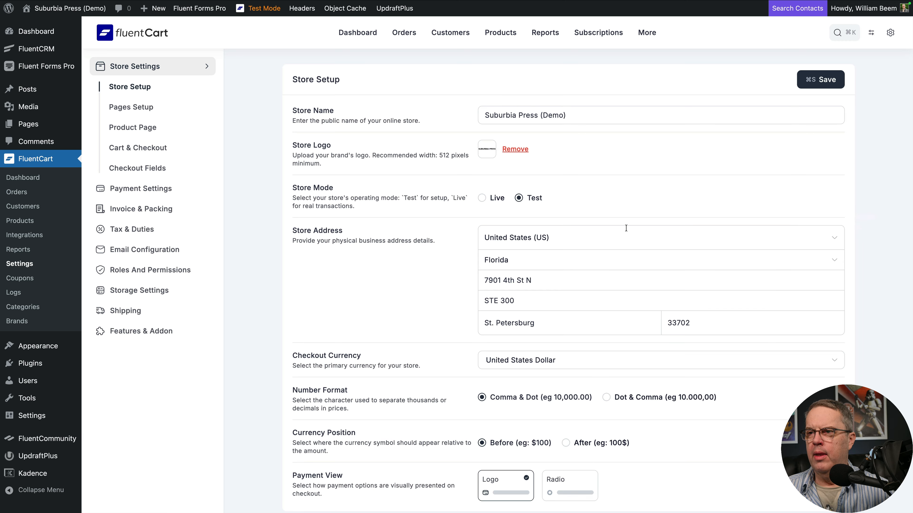
Step: Save the store setup and return to FluentCart's dashboard
{"action": "left_click", "coordinate": [816, 81]}
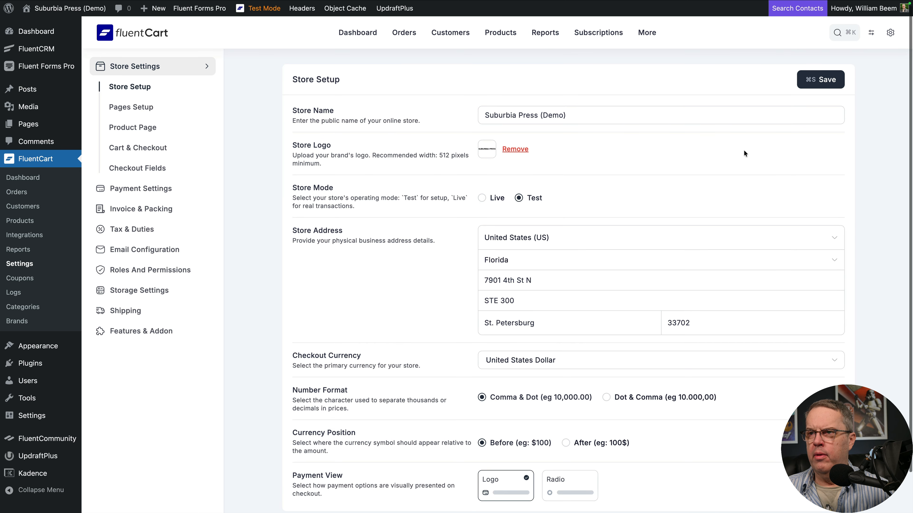
{"action": "scroll", "coordinate": [744, 150], "scroll_direction": "down", "scroll_amount": 2}
{"action": "scroll", "coordinate": [743, 150], "scroll_direction": "up", "scroll_amount": 1}
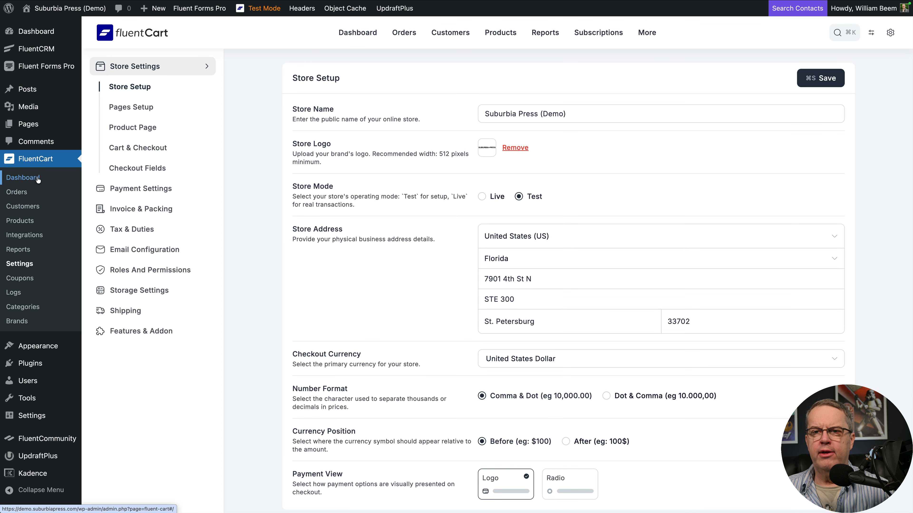
{"action": "left_click", "coordinate": [22, 177]}
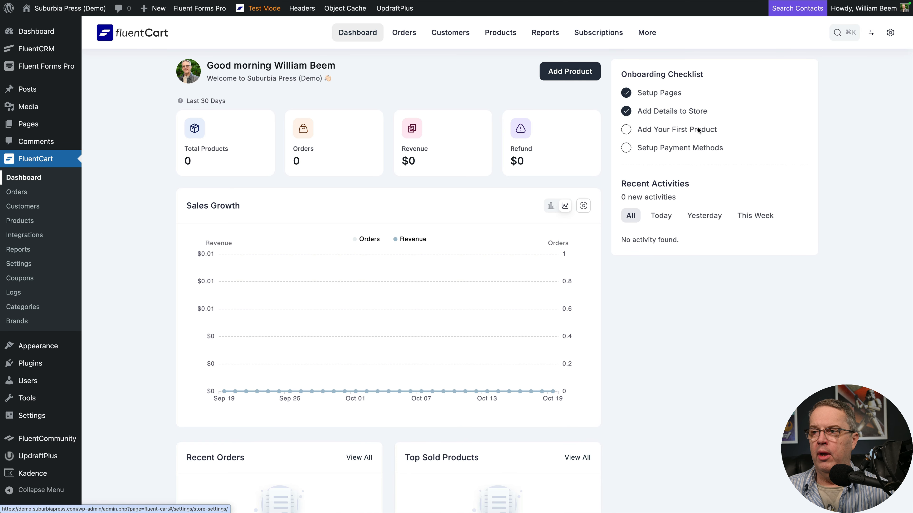
Step: Start the Add Your First Product checklist item and create dummy products in the Men's Shoes category
{"action": "left_click", "coordinate": [665, 130]}
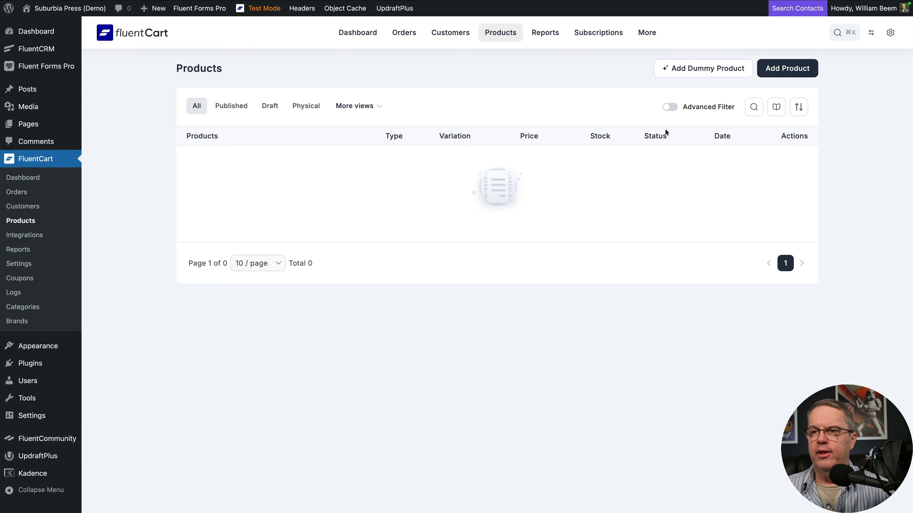
{"action": "left_click", "coordinate": [721, 74]}
{"action": "left_click", "coordinate": [410, 290]}
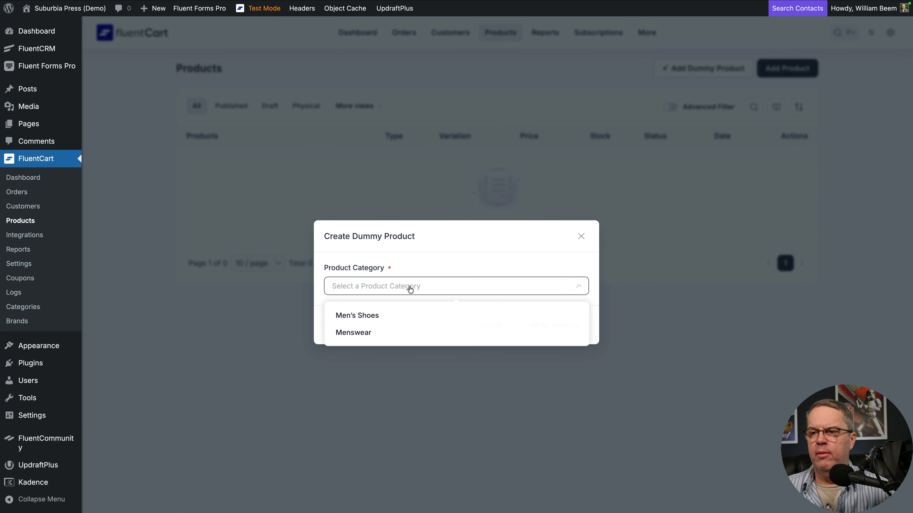
{"action": "left_click", "coordinate": [419, 319]}
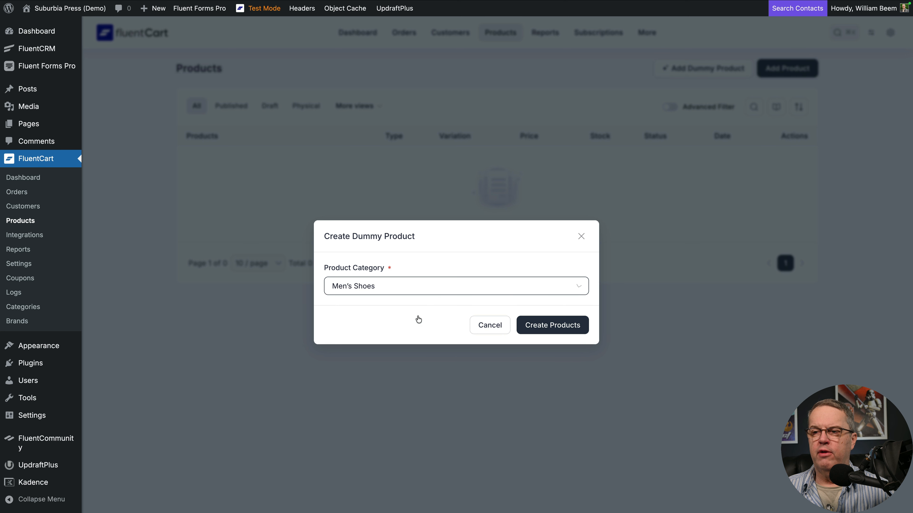
{"action": "left_click", "coordinate": [539, 326]}
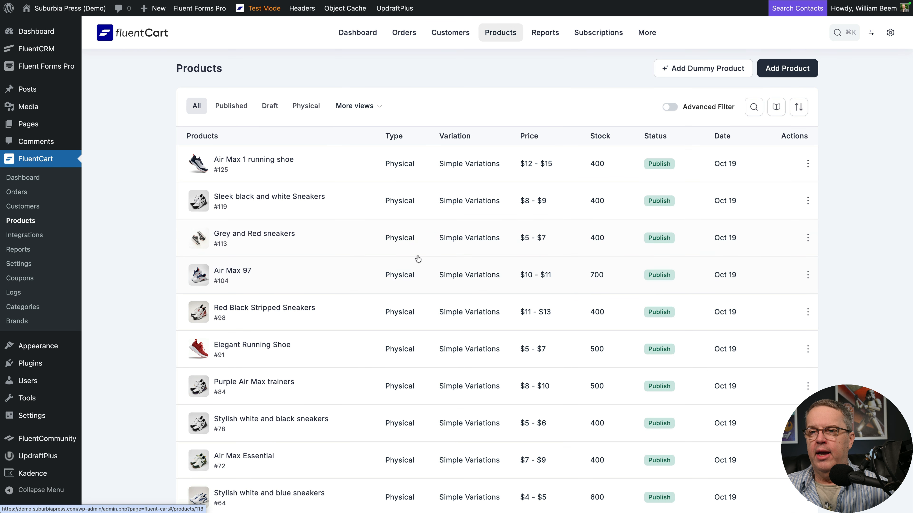
Step: Review the product list, filtering it by Published, Draft and Physical and checking the additional views
{"action": "scroll", "coordinate": [339, 205], "scroll_direction": "down", "scroll_amount": 2}
{"action": "scroll", "coordinate": [339, 208], "scroll_direction": "down", "scroll_amount": 3}
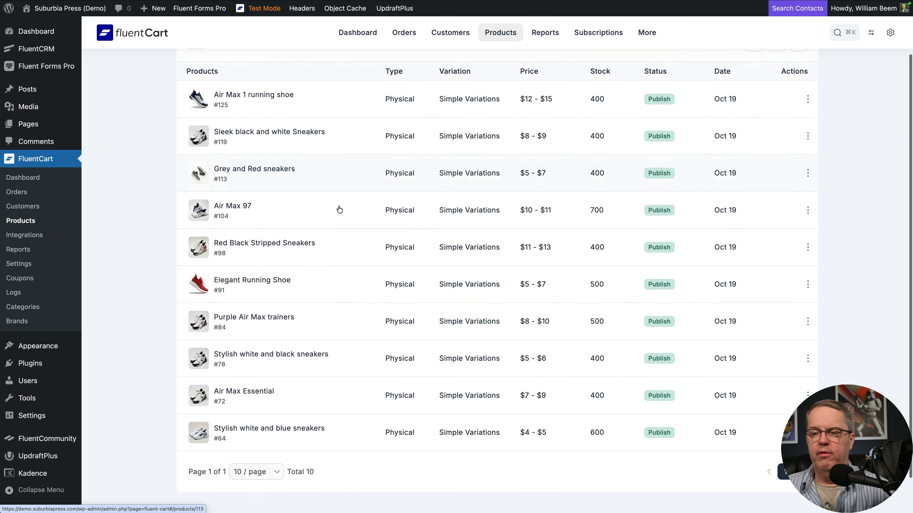
{"action": "scroll", "coordinate": [339, 209], "scroll_direction": "up", "scroll_amount": 5}
{"action": "scroll", "coordinate": [347, 212], "scroll_direction": "down", "scroll_amount": 1}
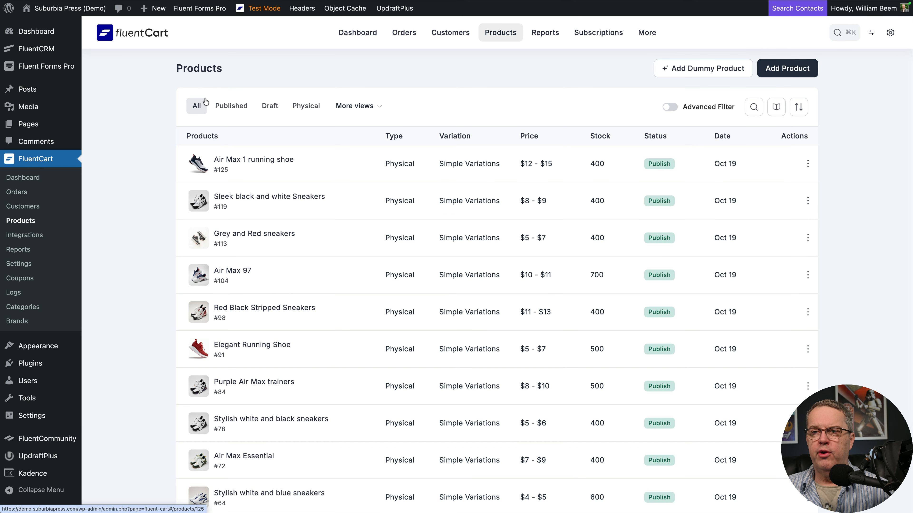
{"action": "left_click", "coordinate": [232, 108]}
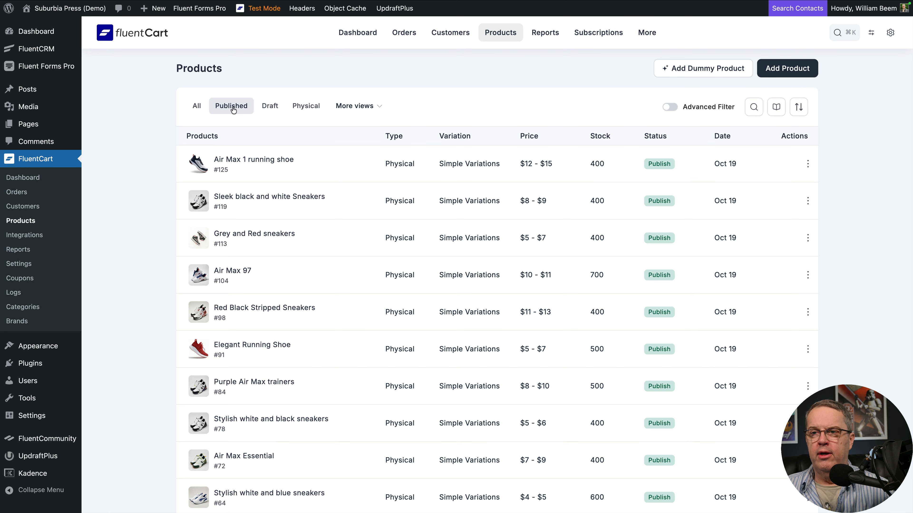
{"action": "left_click", "coordinate": [271, 107]}
{"action": "left_click", "coordinate": [301, 106]}
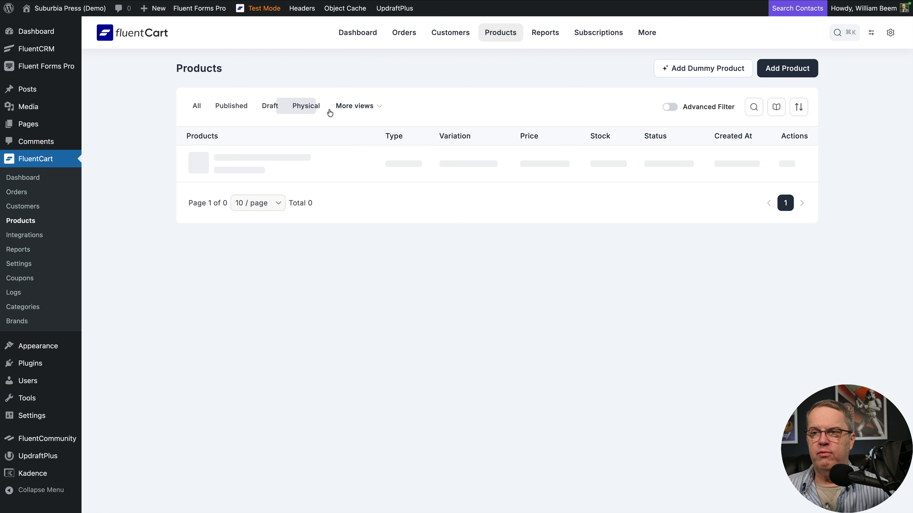
{"action": "left_click", "coordinate": [347, 111]}
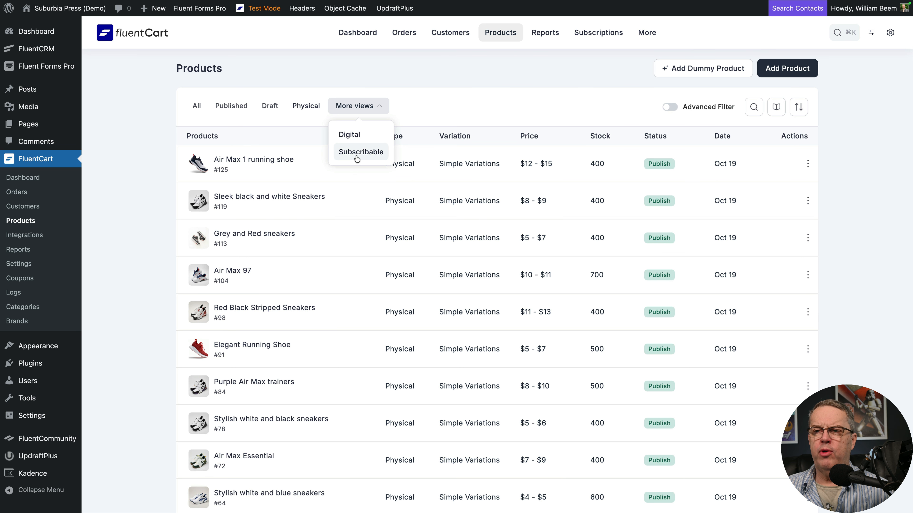
{"action": "left_click", "coordinate": [476, 96]}
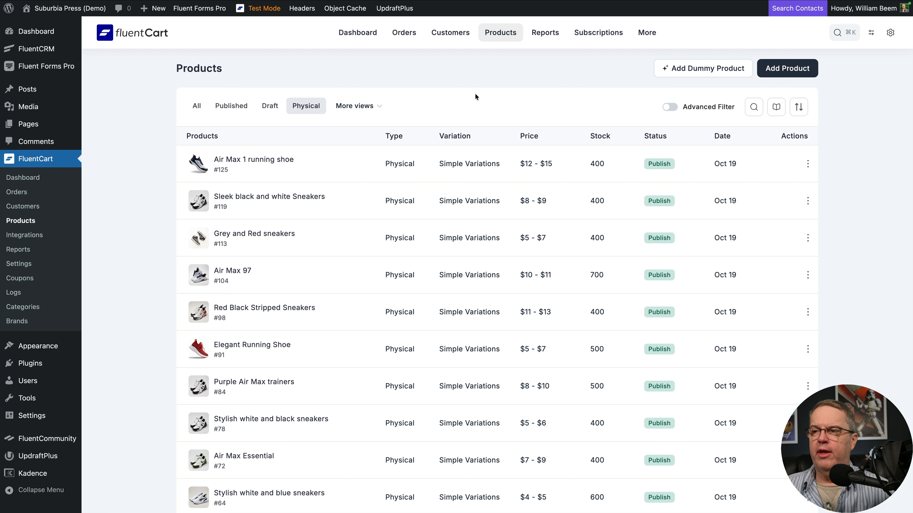
{"action": "scroll", "coordinate": [704, 86], "scroll_direction": "down", "scroll_amount": 5}
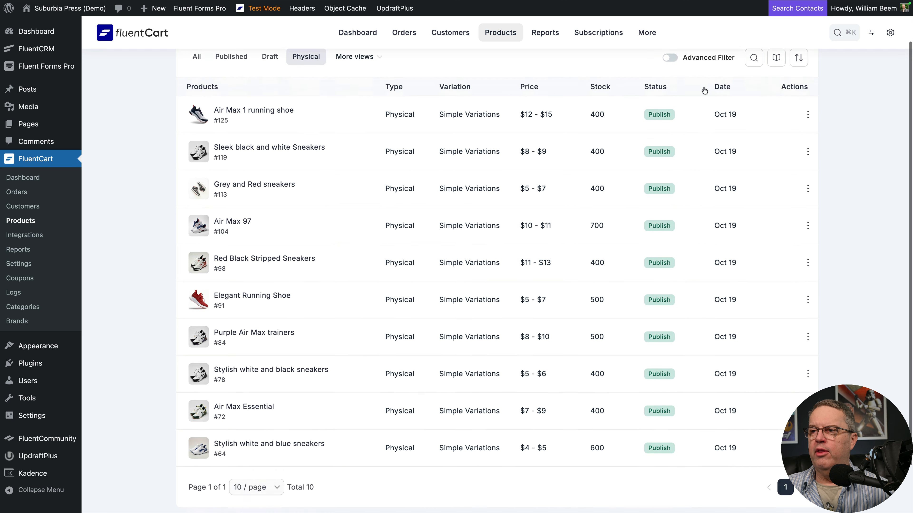
{"action": "scroll", "coordinate": [703, 87], "scroll_direction": "up", "scroll_amount": 5}
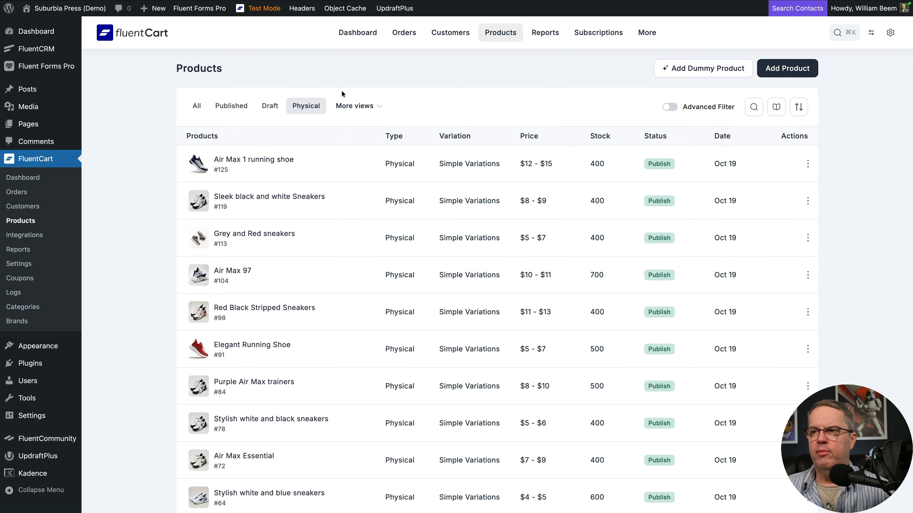
Step: Go back to the dashboard's onboarding checklist, open Setup Payment Methods and look through the available payment gateways
{"action": "left_click", "coordinate": [35, 179]}
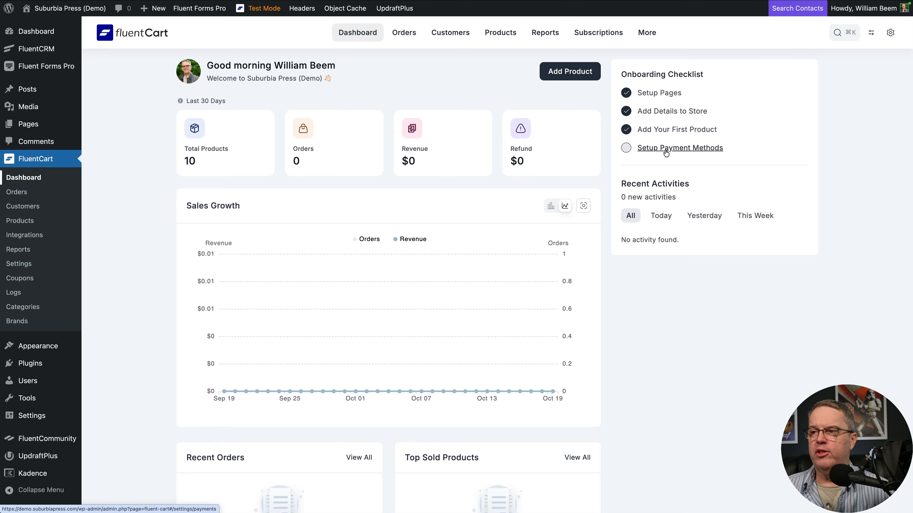
{"action": "left_click", "coordinate": [628, 150]}
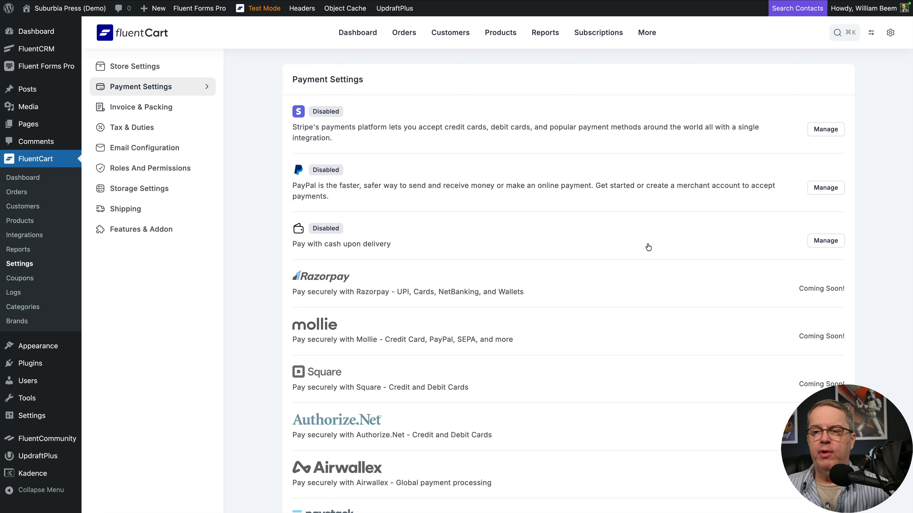
{"action": "scroll", "coordinate": [639, 286], "scroll_direction": "down", "scroll_amount": 2}
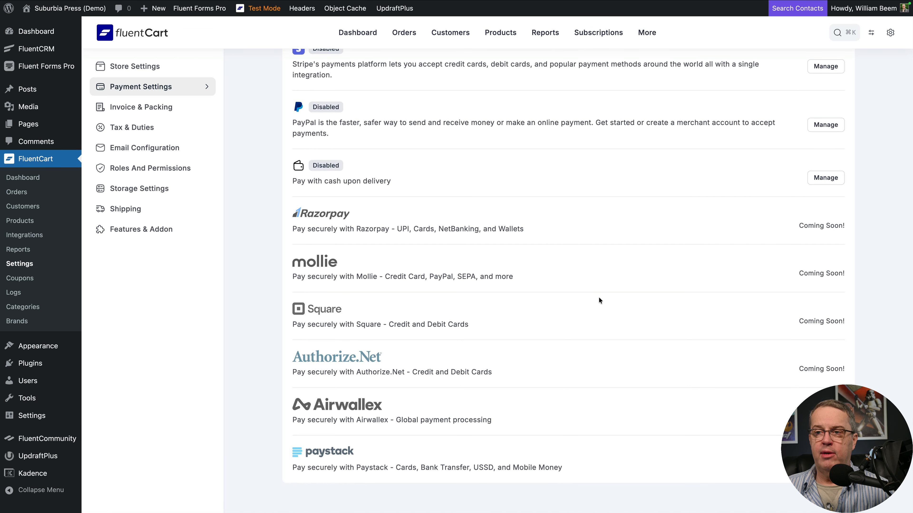
{"action": "scroll", "coordinate": [599, 298], "scroll_direction": "up", "scroll_amount": 2}
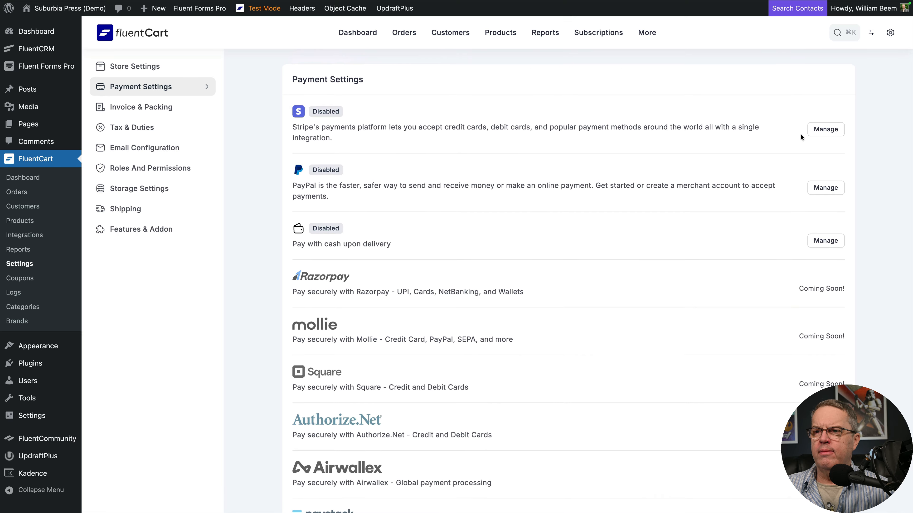
Step: Activate the Cash payment method, save its settings and return to the payment methods overview
{"action": "left_click", "coordinate": [825, 241]}
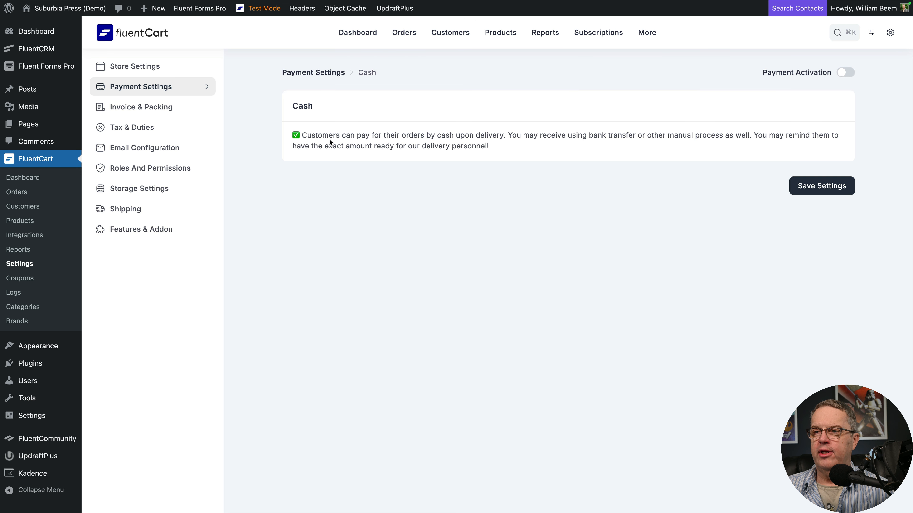
{"action": "left_click", "coordinate": [844, 73]}
{"action": "left_click", "coordinate": [820, 185]}
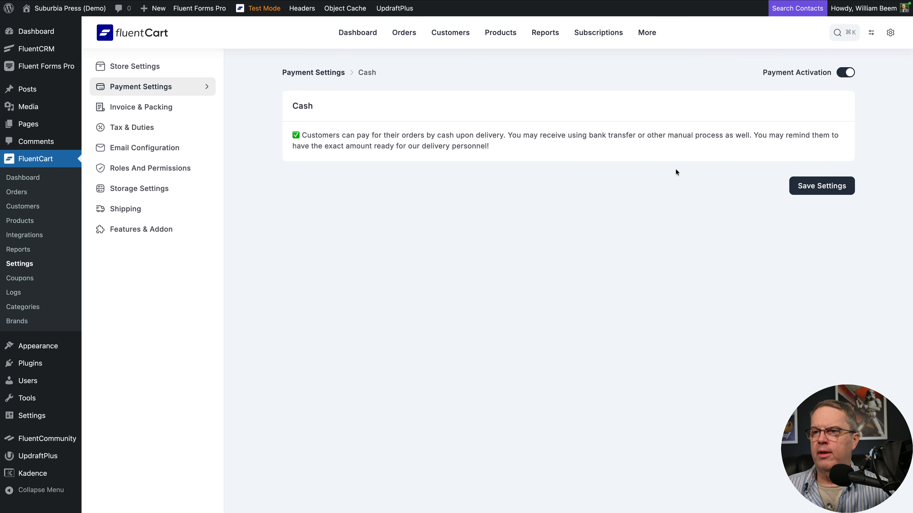
{"action": "left_click", "coordinate": [299, 73]}
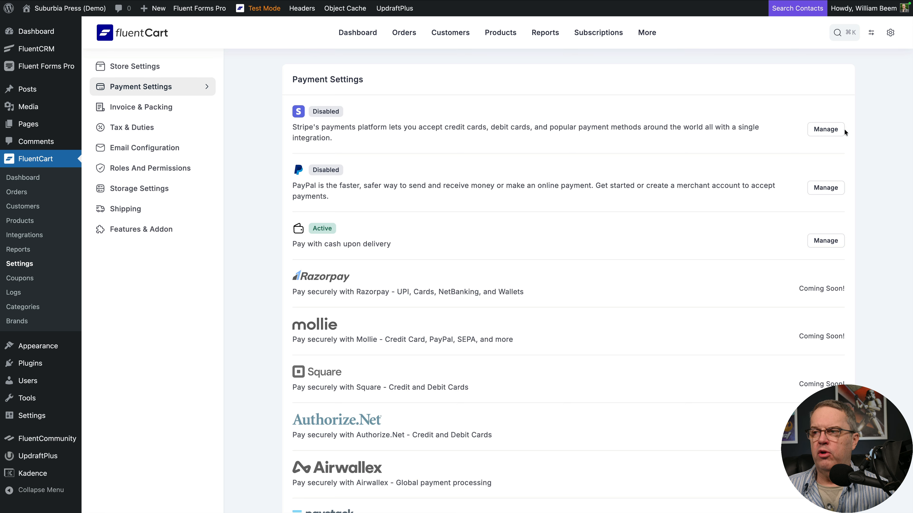
Step: Open the Stripe payment settings and examine the webhook URL, the setup instructions, and the live and test credentials
{"action": "left_click", "coordinate": [826, 129]}
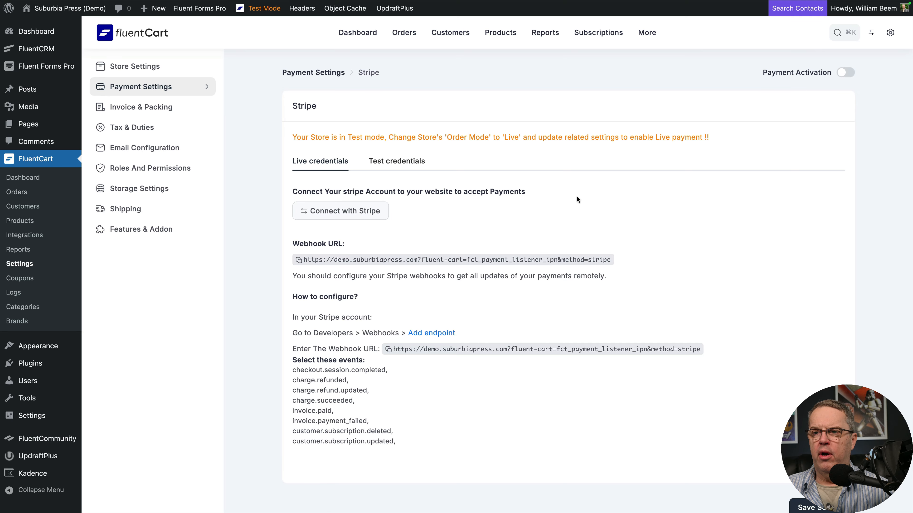
{"action": "scroll", "coordinate": [577, 197], "scroll_direction": "down", "scroll_amount": 1}
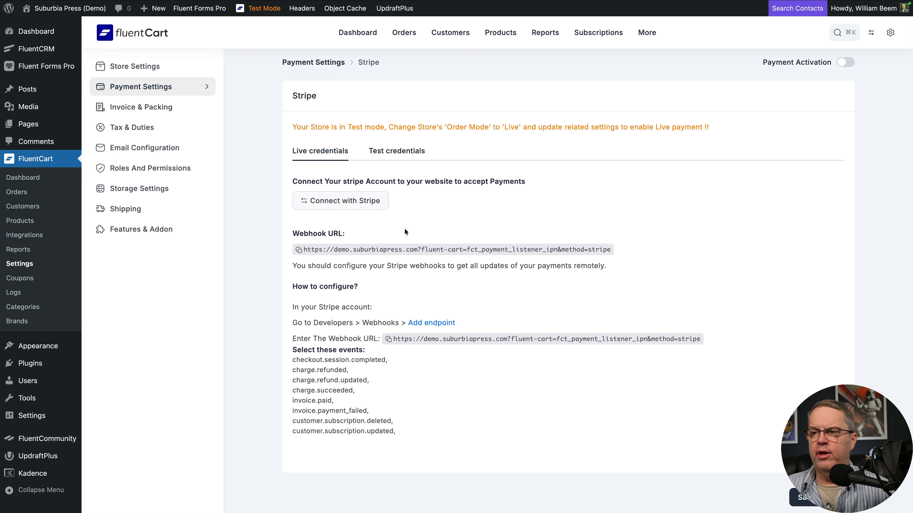
{"action": "left_click", "coordinate": [299, 249]}
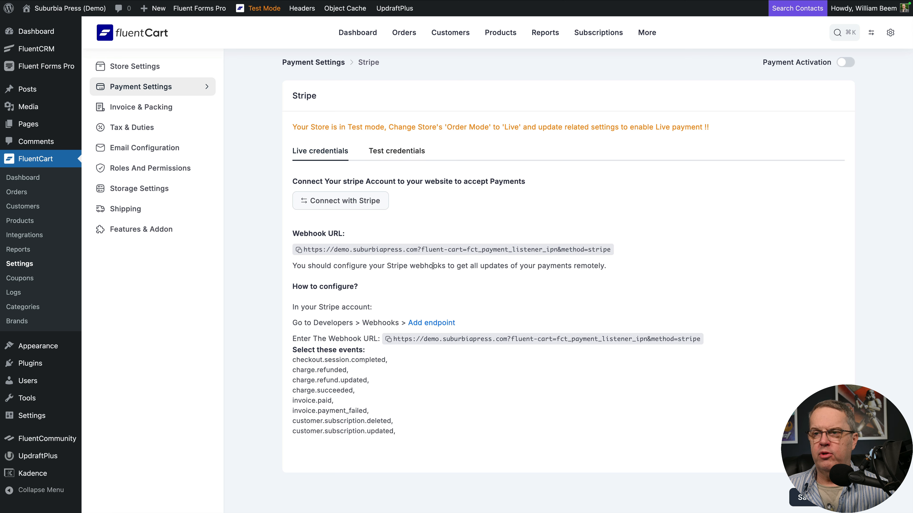
{"action": "scroll", "coordinate": [348, 206], "scroll_direction": "up", "scroll_amount": 1}
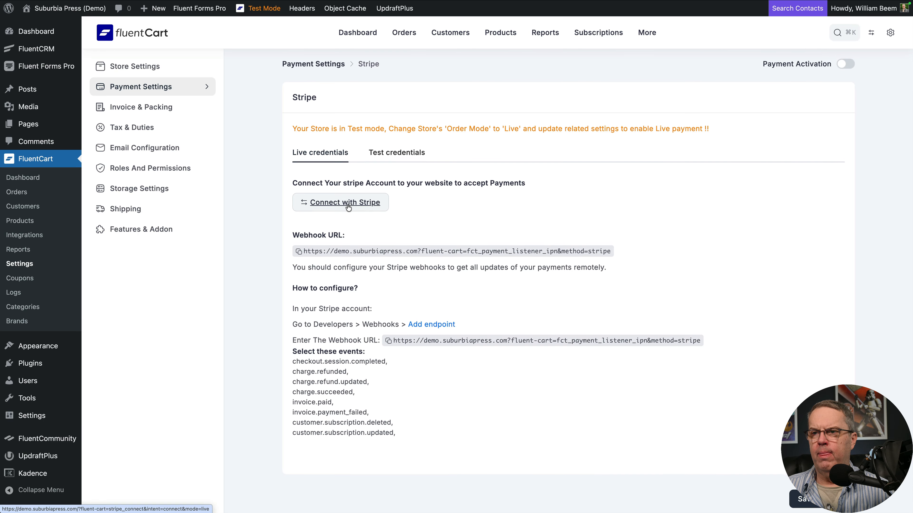
{"action": "left_click", "coordinate": [385, 158]}
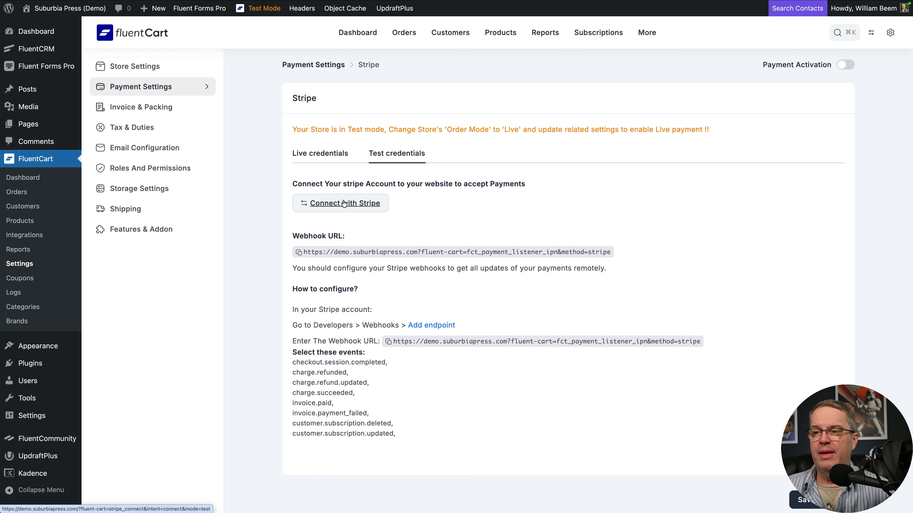
{"action": "left_click", "coordinate": [331, 158]}
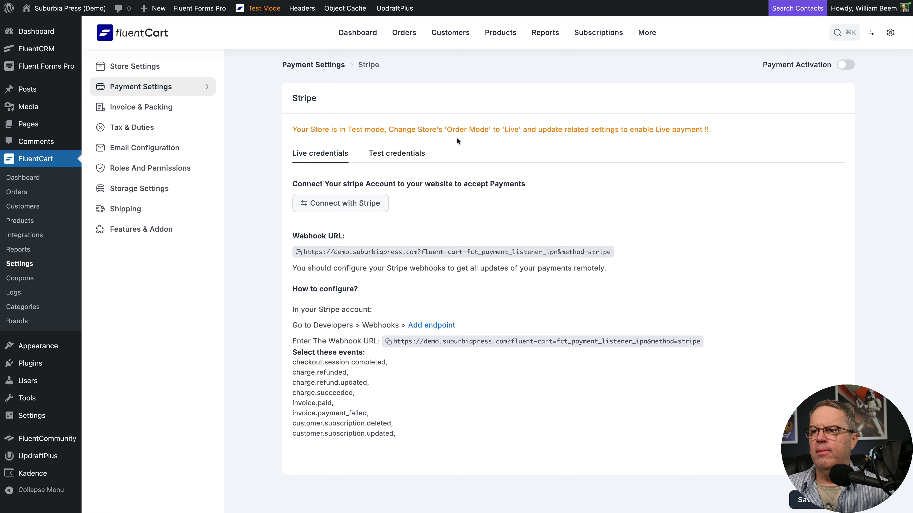
Step: Connect Stripe's test credentials by signing in with the account email and password and choosing the Suburbia Labs, LLC account
{"action": "left_click", "coordinate": [403, 158]}
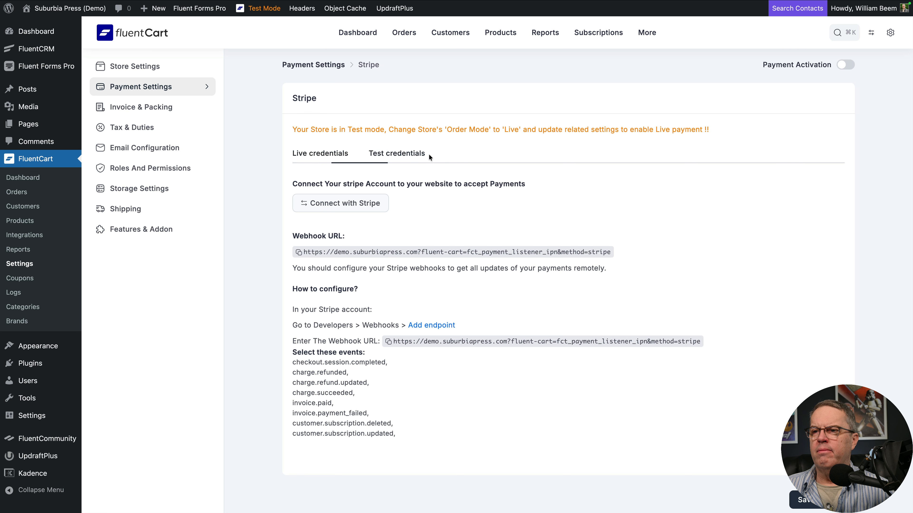
{"action": "left_click", "coordinate": [330, 204]}
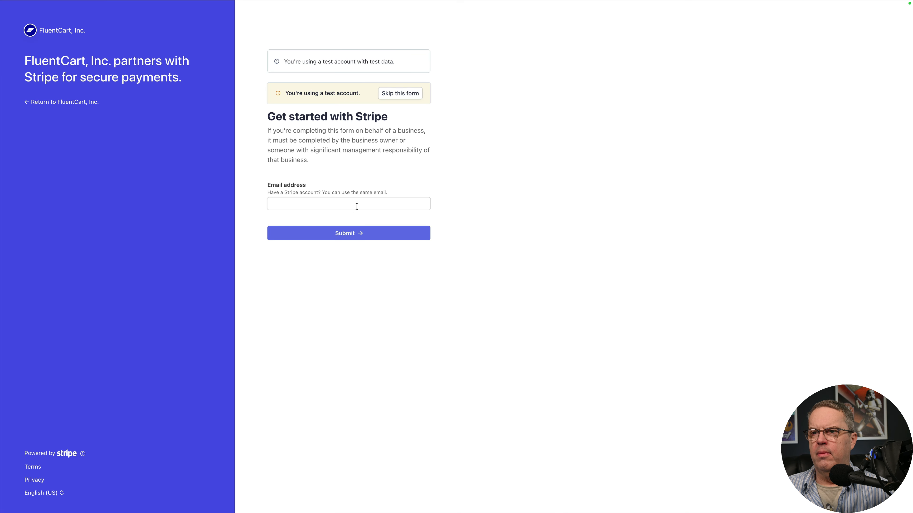
{"action": "left_click", "coordinate": [346, 204]}
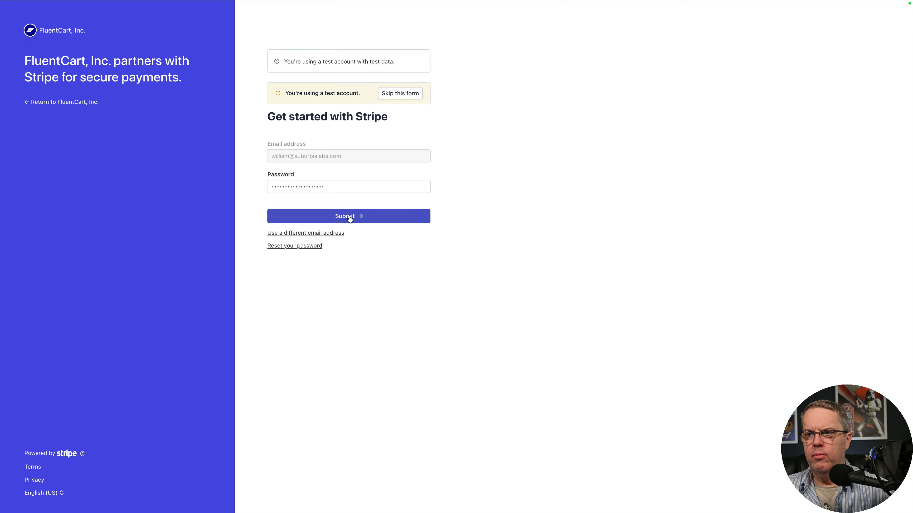
{"action": "left_click", "coordinate": [413, 215]}
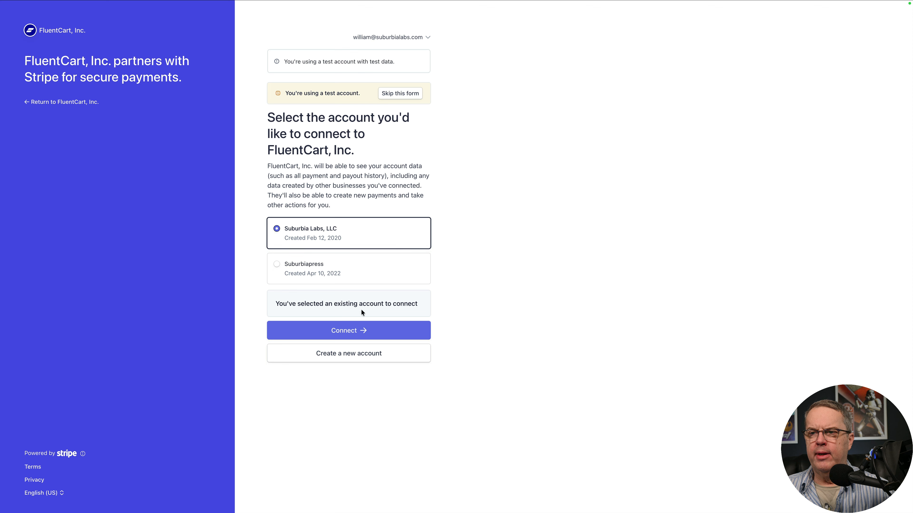
{"action": "left_click", "coordinate": [350, 331]}
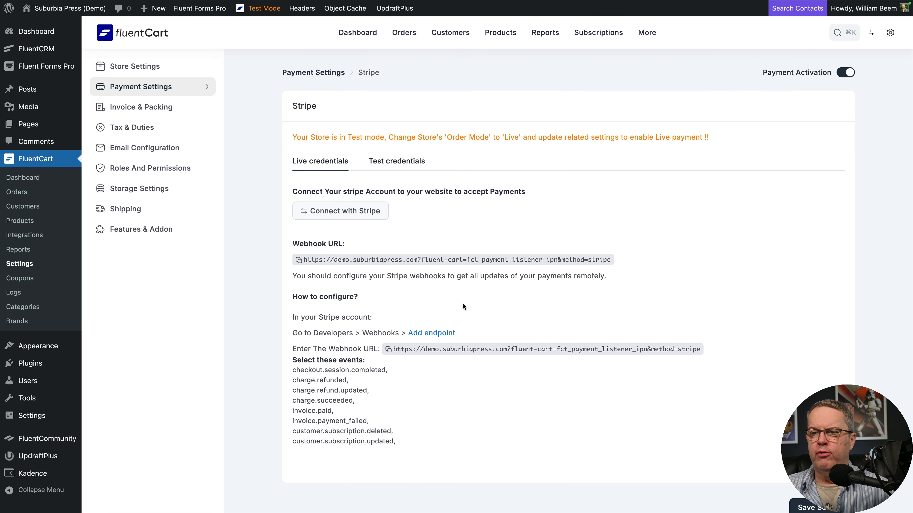
{"action": "left_click", "coordinate": [415, 334]}
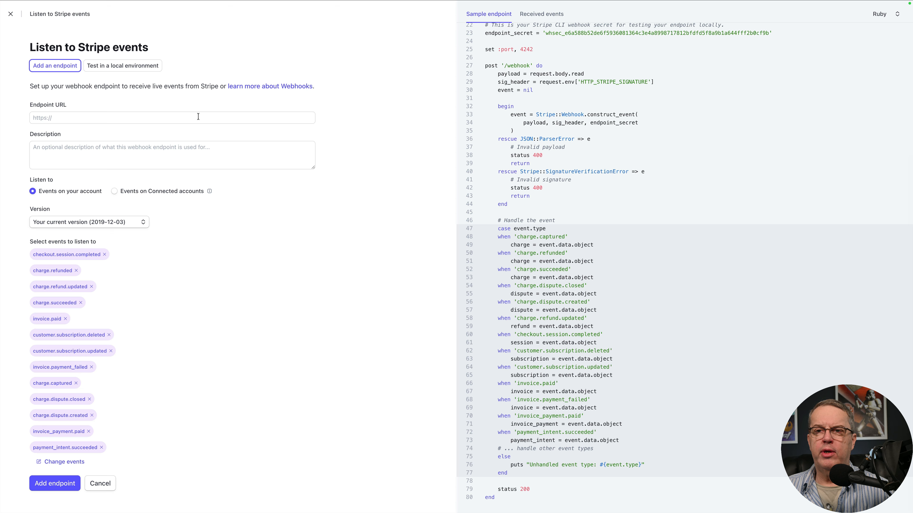
{"action": "left_click", "coordinate": [142, 118]}
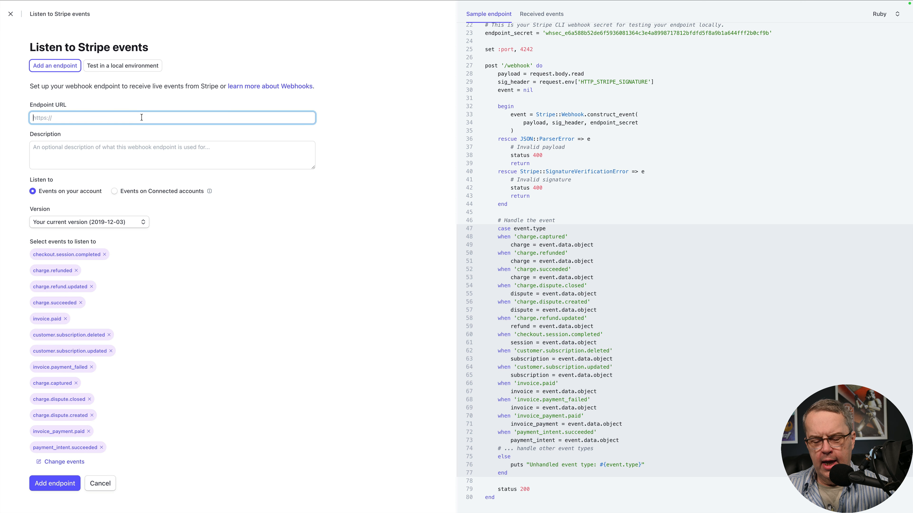
{"action": "key", "text": "super+v"}
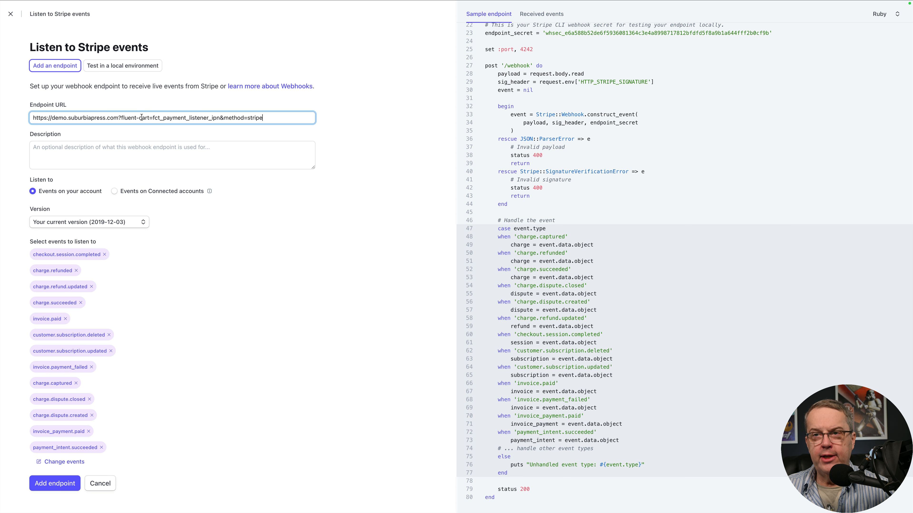
{"action": "left_click", "coordinate": [131, 147]}
{"action": "type", "text": "Test data for SP Demo site"}
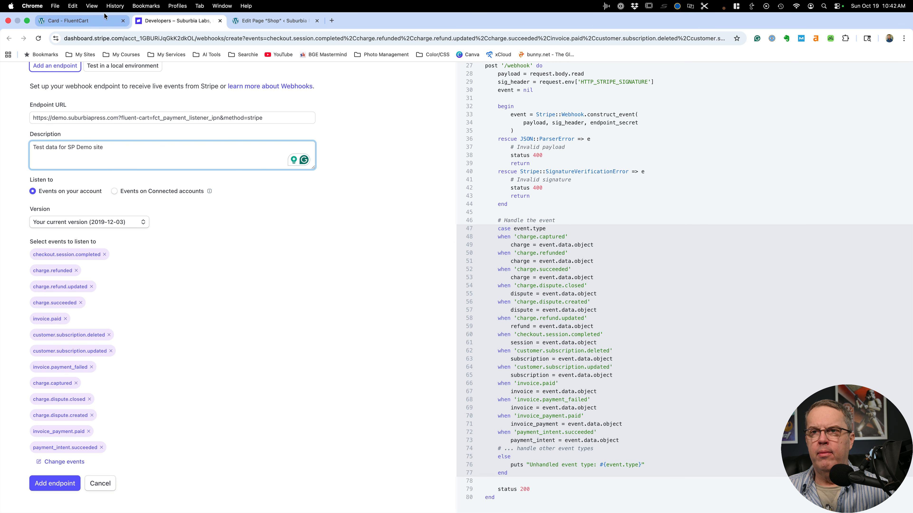
Step: Remove the checkout.session.completed event from the endpoint and re-add it by searching for the event name copied from FluentCart
{"action": "left_click", "coordinate": [104, 21]}
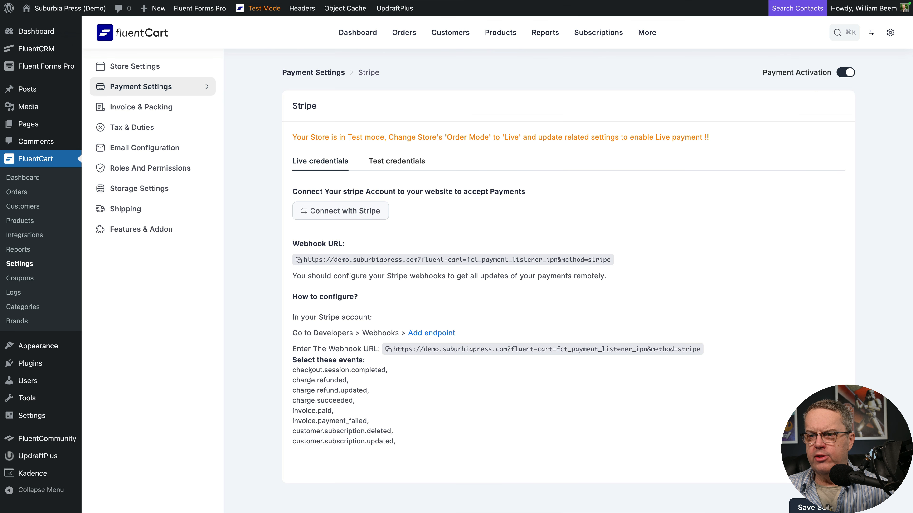
{"action": "left_click_drag", "start_coordinate": [293, 371], "coordinate": [383, 373]}
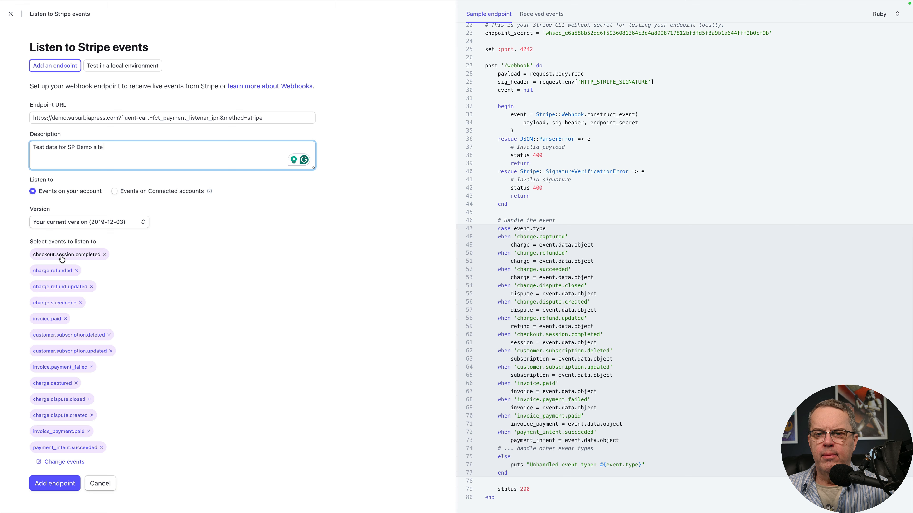
{"action": "left_click", "coordinate": [62, 258]}
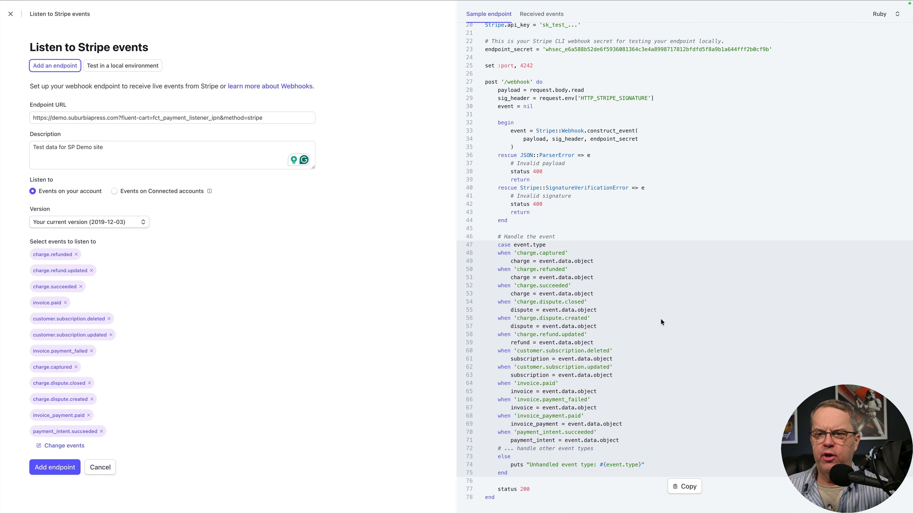
{"action": "left_click", "coordinate": [65, 446]}
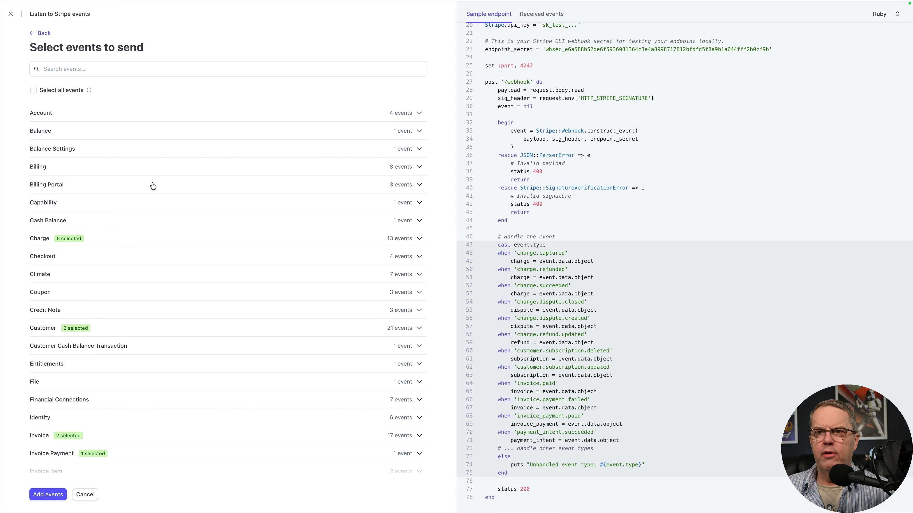
{"action": "left_click", "coordinate": [132, 72]}
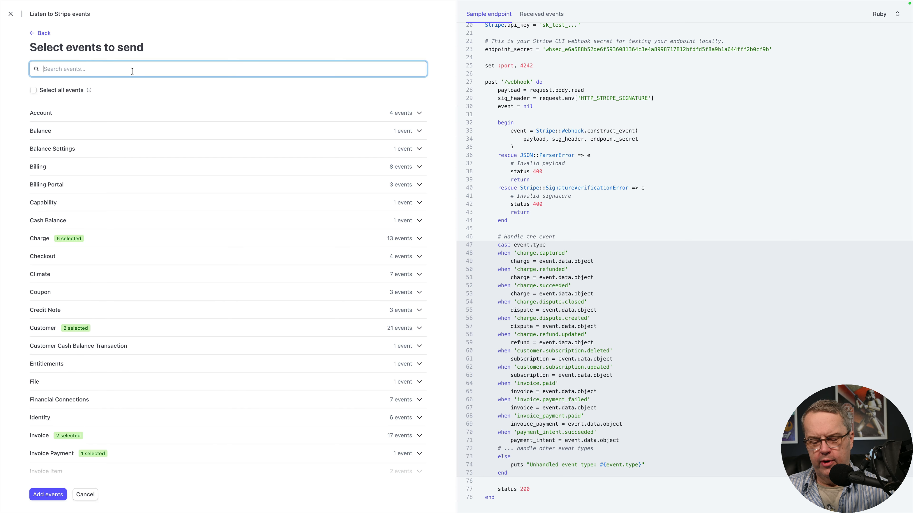
{"action": "key", "text": "super+v"}
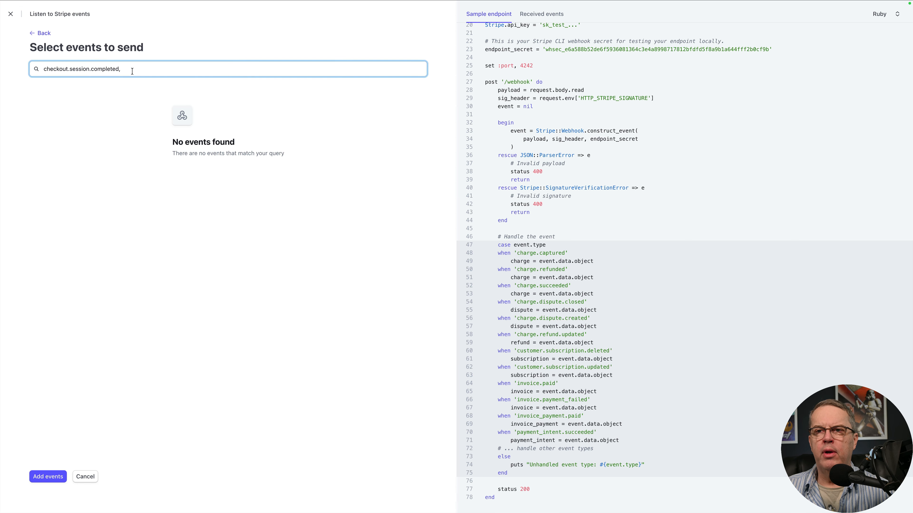
{"action": "key", "text": "BackSpace"}
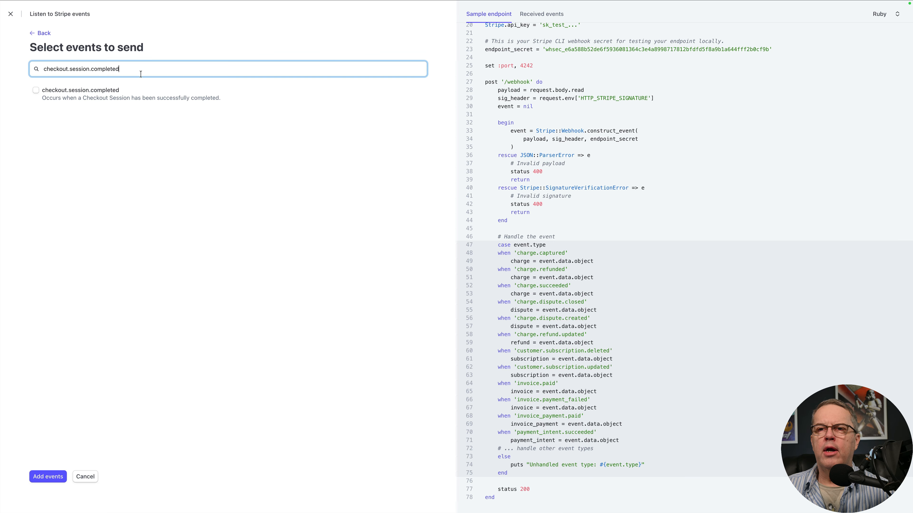
{"action": "left_click", "coordinate": [36, 91]}
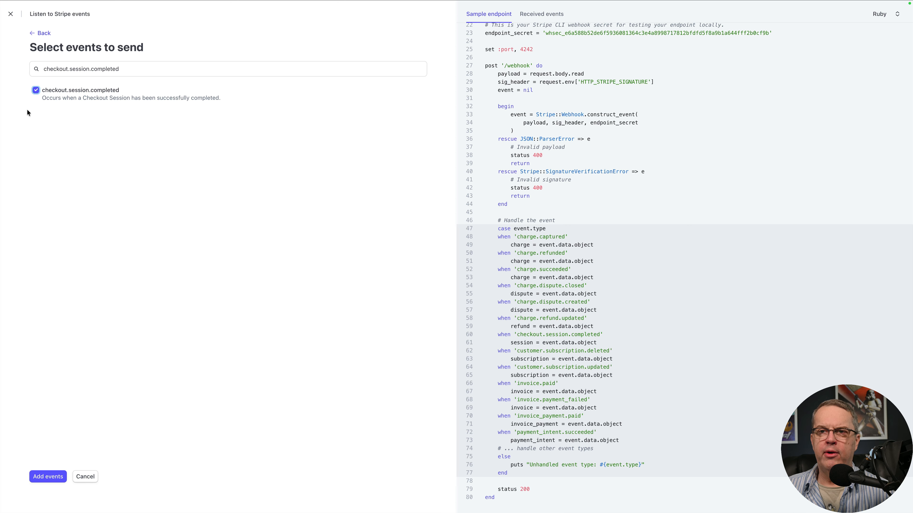
{"action": "left_click", "coordinate": [46, 481]}
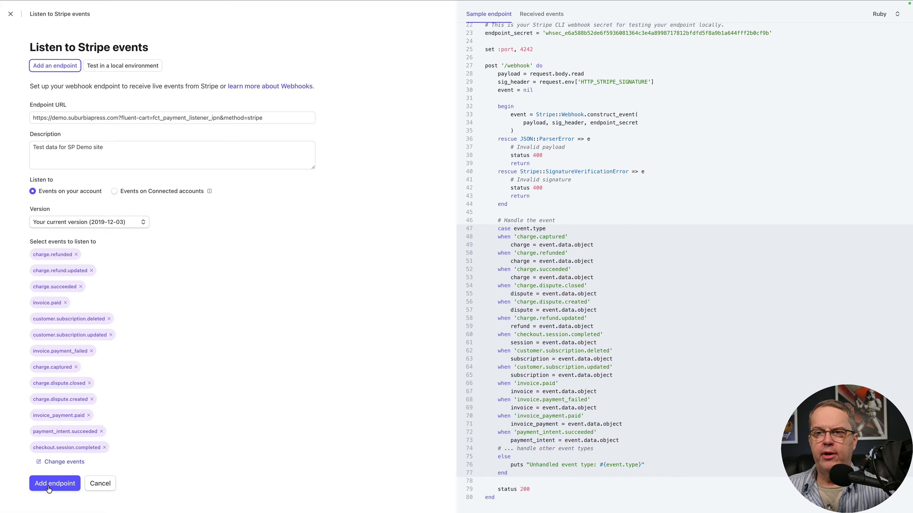
Step: Create the webhook endpoint, switch back to FluentCart and save the Stripe settings
{"action": "left_click", "coordinate": [54, 483]}
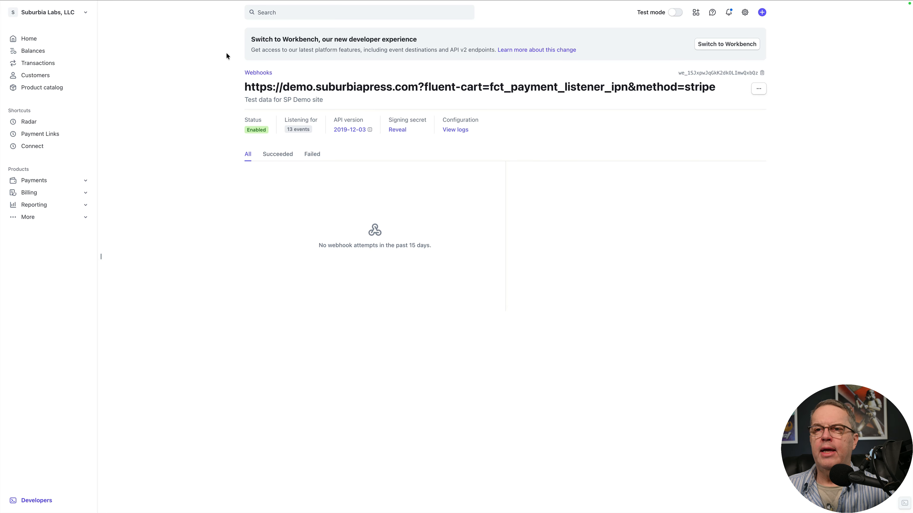
{"action": "left_click", "coordinate": [72, 14]}
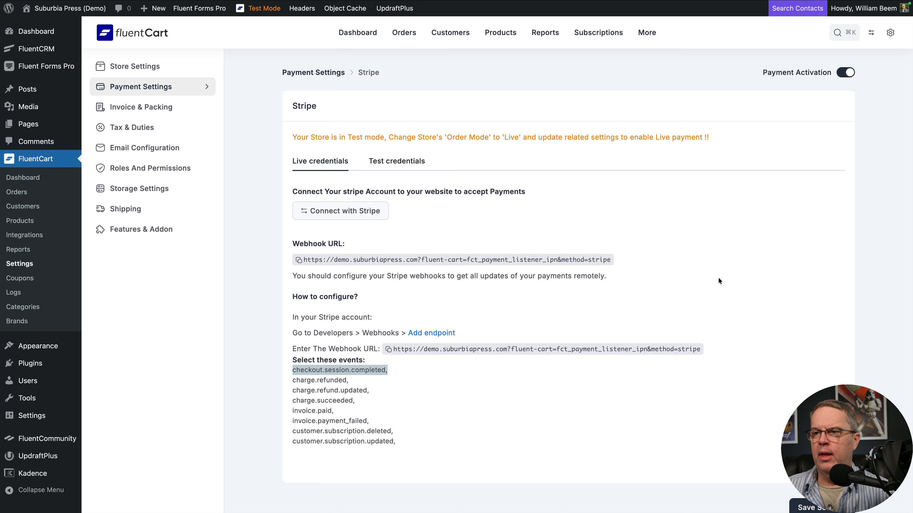
{"action": "left_click", "coordinate": [821, 507]}
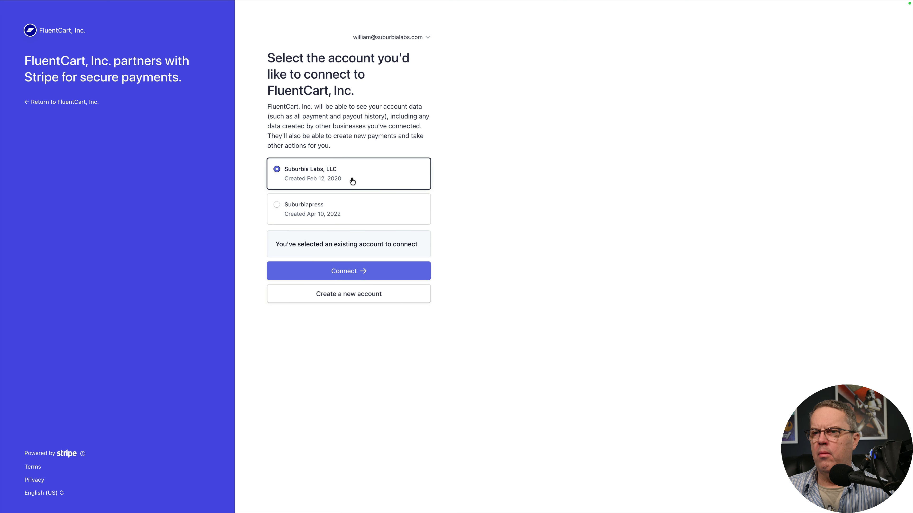
Step: Connect Stripe's live credentials to the Suburbia Labs, LLC account, save the settings and return to the FluentCart dashboard
{"action": "left_click", "coordinate": [342, 272]}
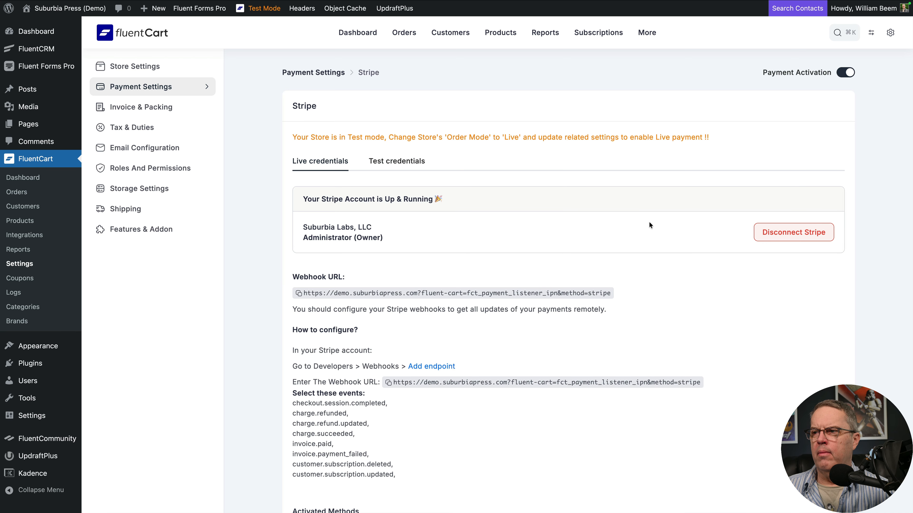
{"action": "scroll", "coordinate": [407, 350], "scroll_direction": "down", "scroll_amount": 2}
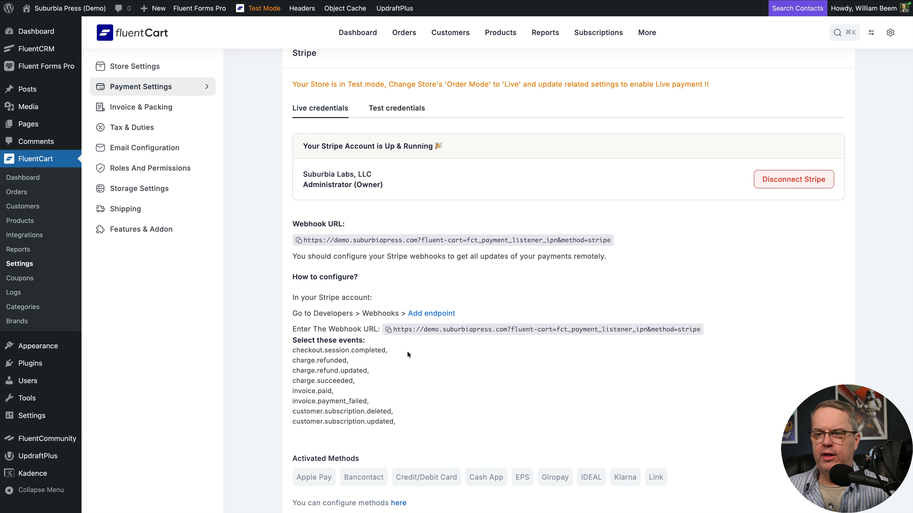
{"action": "scroll", "coordinate": [442, 372], "scroll_direction": "down", "scroll_amount": 2}
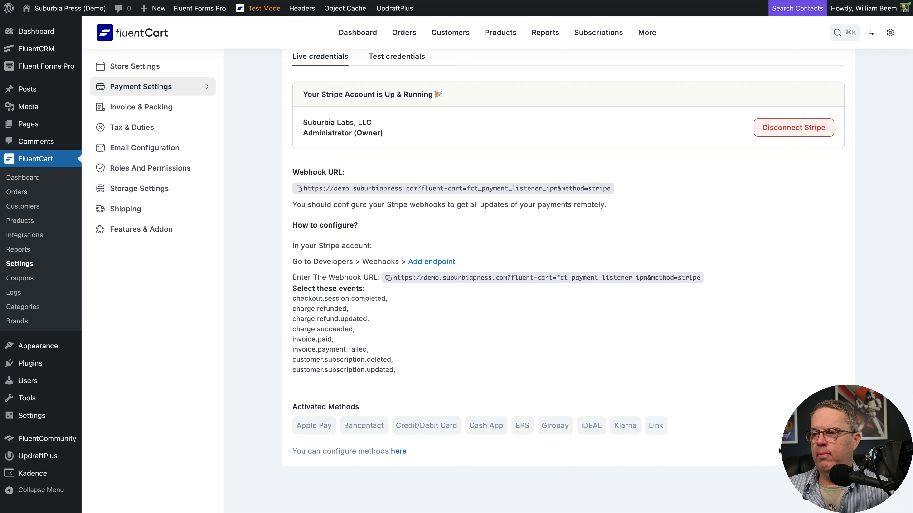
{"action": "left_click", "coordinate": [828, 491]}
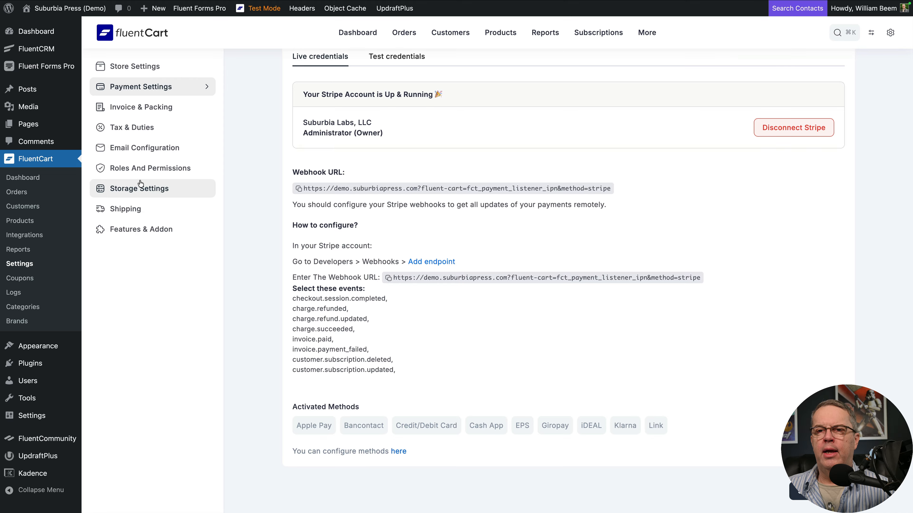
{"action": "left_click", "coordinate": [34, 182]}
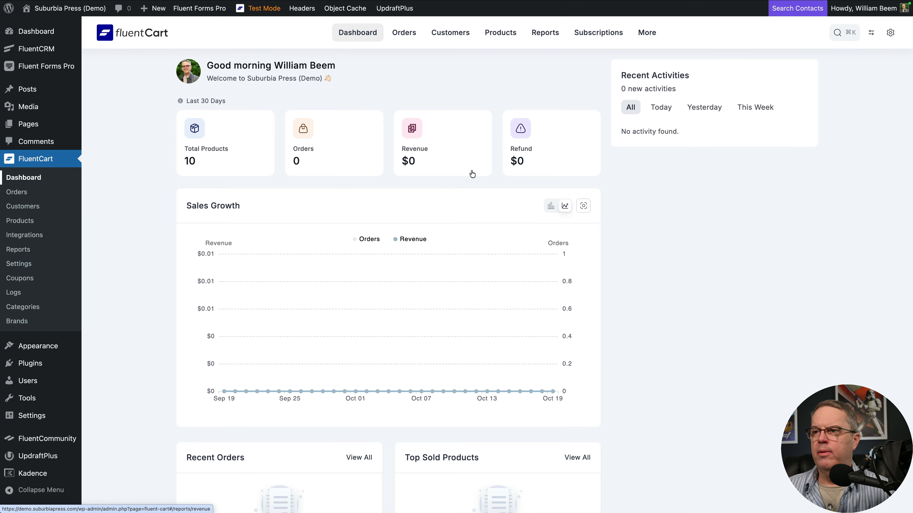